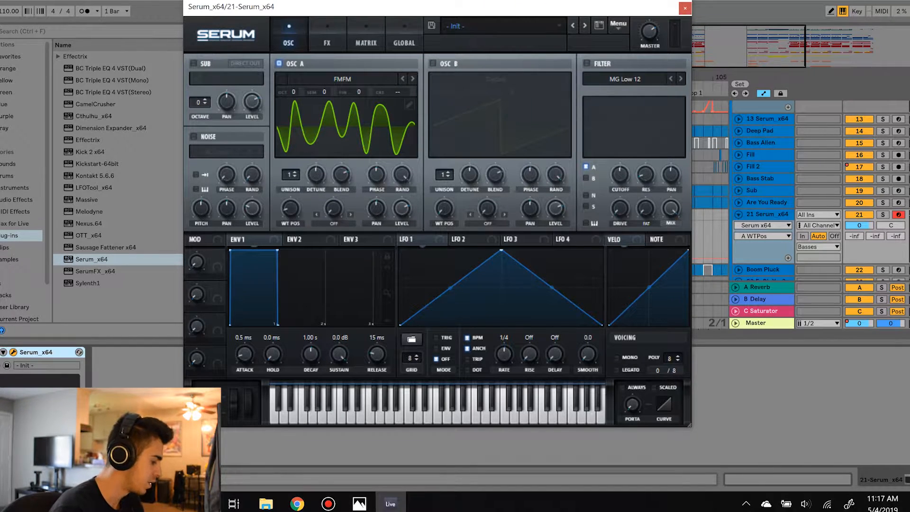
Step: Reshape LFO 1 into a short hump with a rounded rise, a curved fall and a flat zero tail
left_click_drag(501, 250, 442, 249)
left_click_drag(420, 288, 421, 254)
double_click(451, 307)
left_click_drag(451, 307, 453, 326)
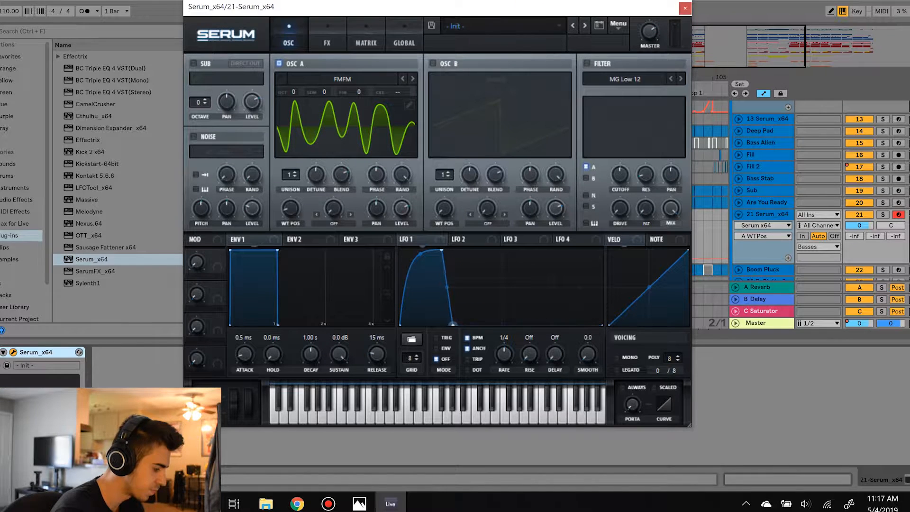
left_click_drag(447, 287, 447, 308)
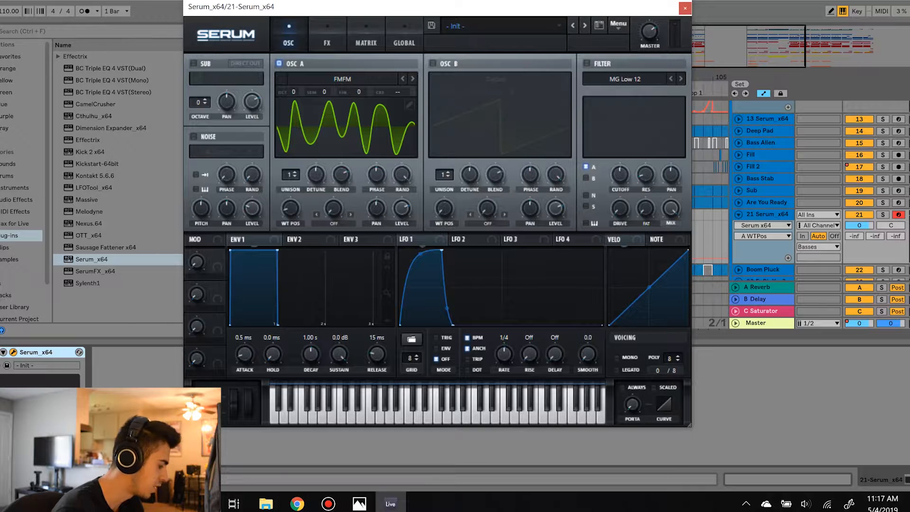
left_click_drag(441, 250, 432, 250)
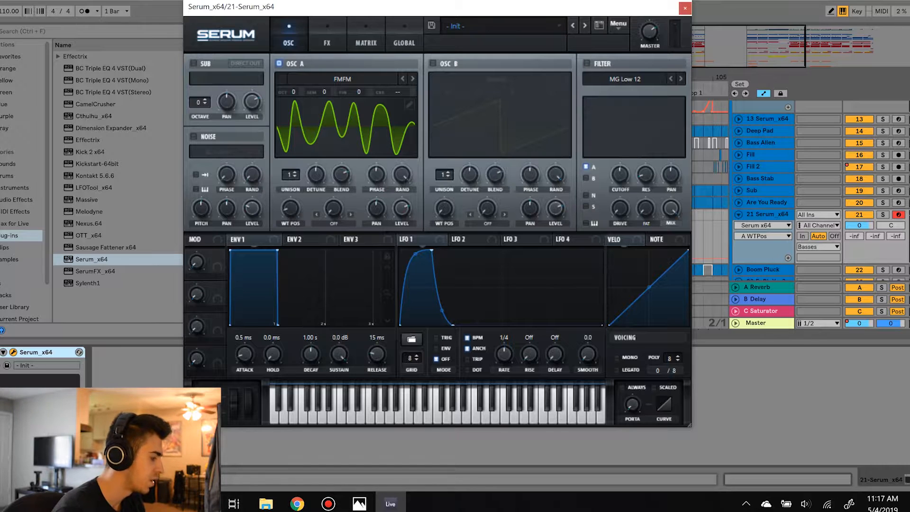
Step: Enable the sub oscillator and set oscillator A's octave to -3, comparing the sound with and without the sub
left_click(193, 63)
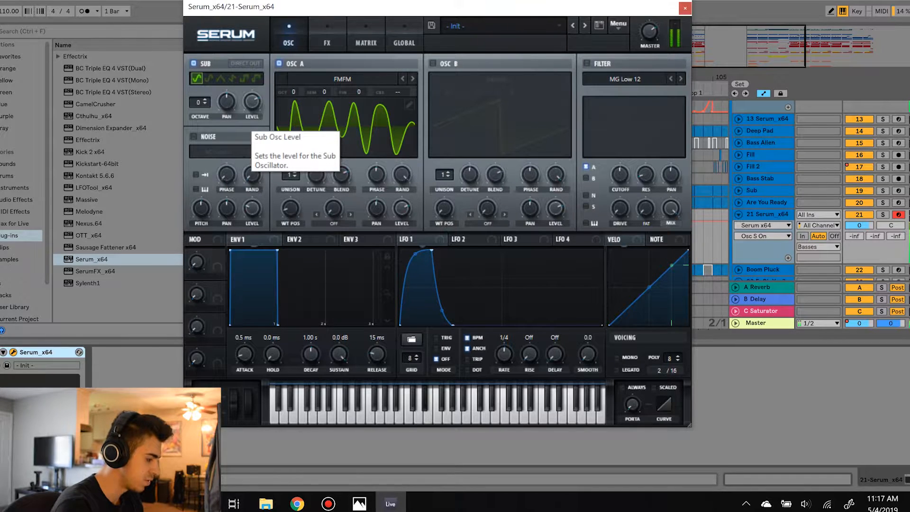
left_click_drag(293, 92, 293, 97)
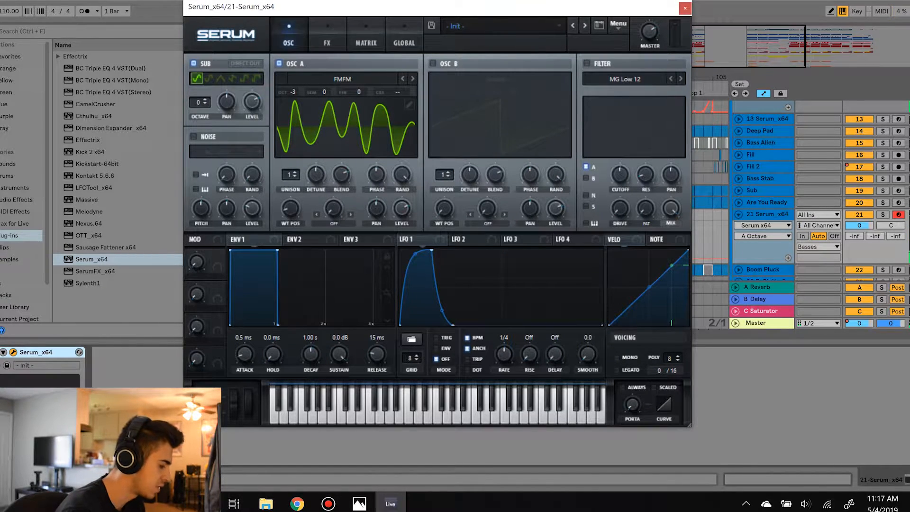
left_click(194, 63)
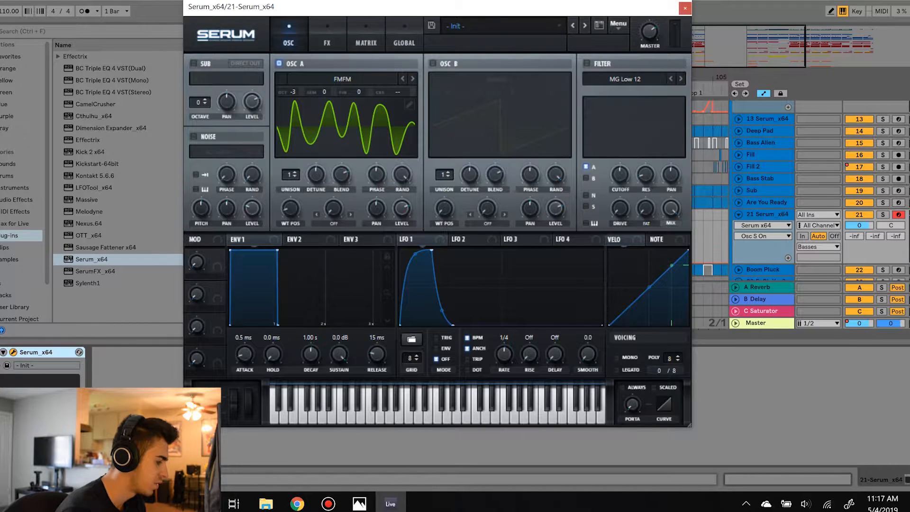
left_click(194, 63)
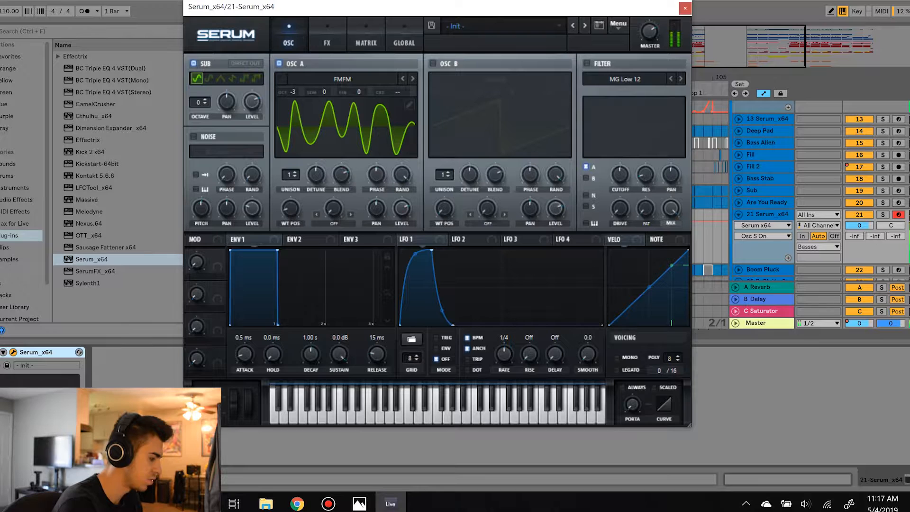
Step: Set the sub oscillator's octave to -3 and play test notes
left_click(205, 103)
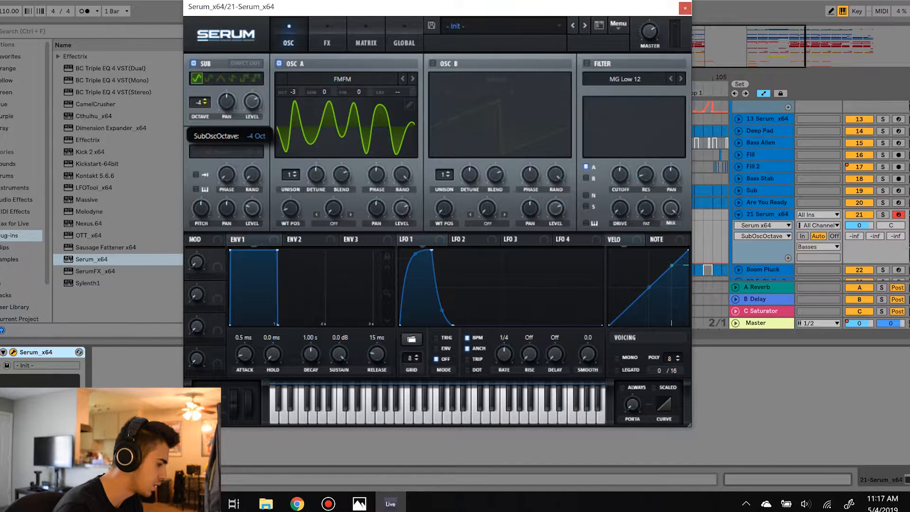
key("u")
key("u")
key("u")
key("u")
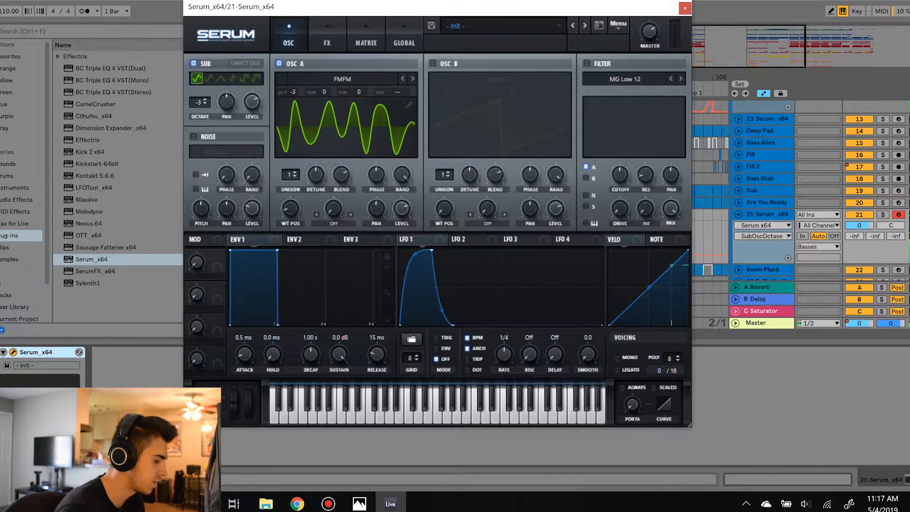
Step: Enable Distortion, move it to the start of the effects chain and set its type to Downsample
left_click(327, 42)
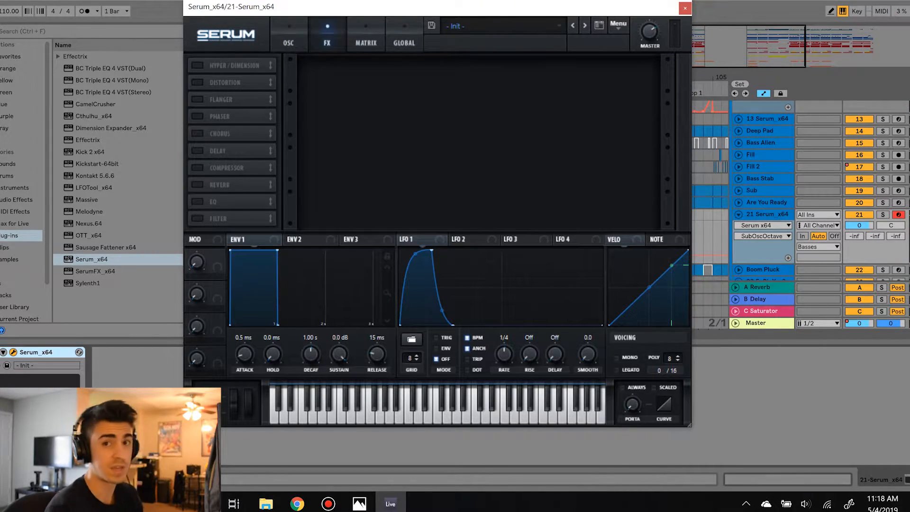
left_click(289, 42)
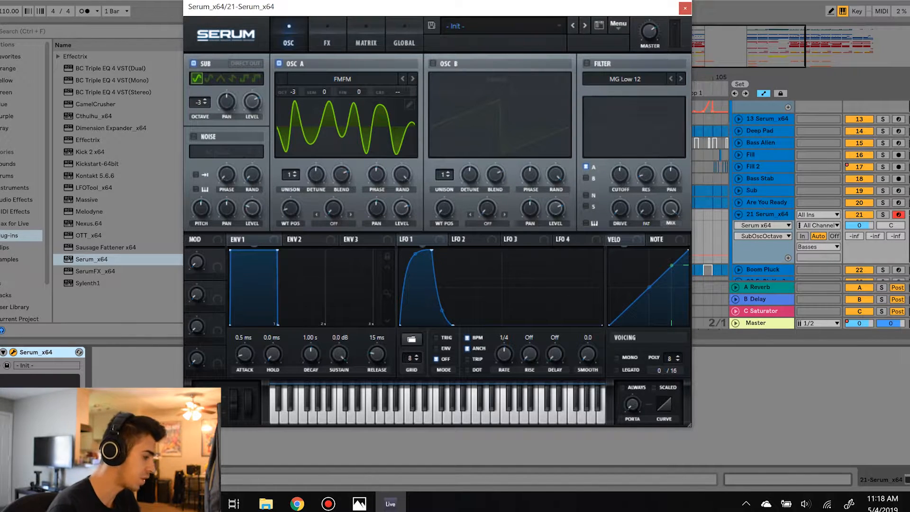
left_click(327, 42)
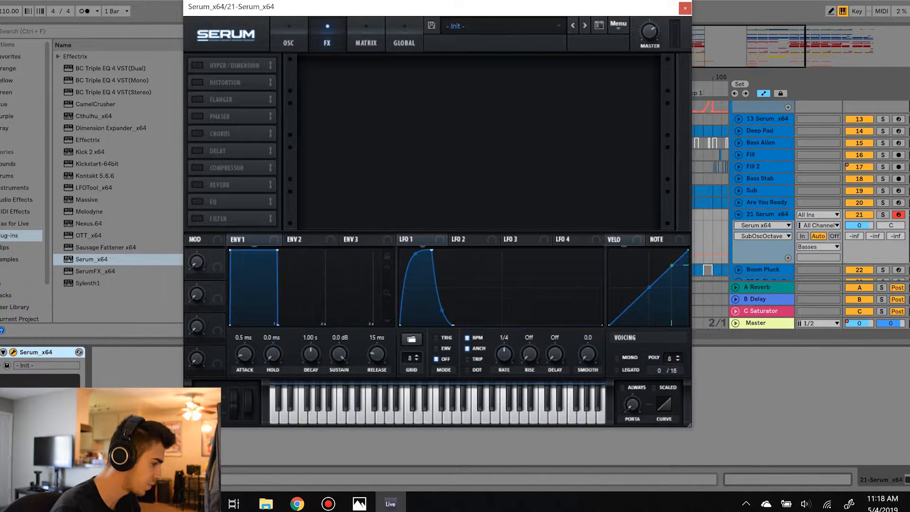
left_click(197, 82)
left_click_drag(225, 82, 225, 66)
left_click(373, 75)
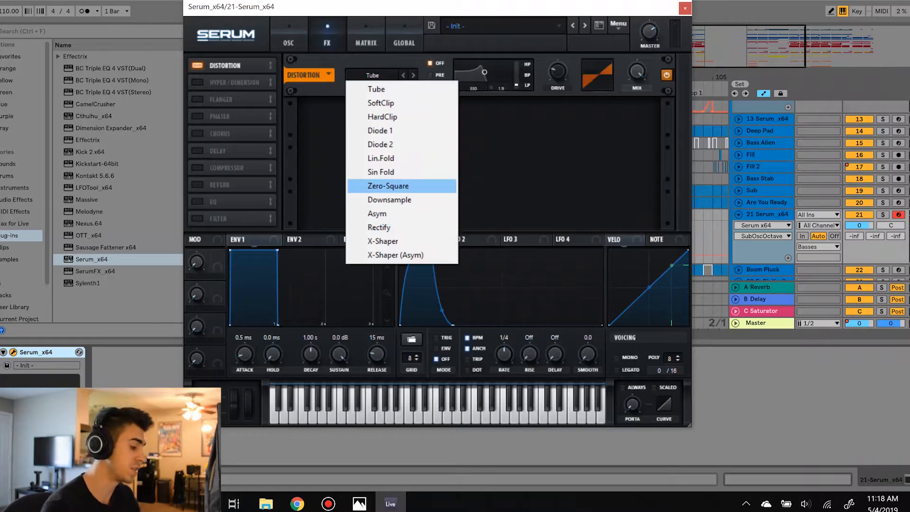
left_click(390, 199)
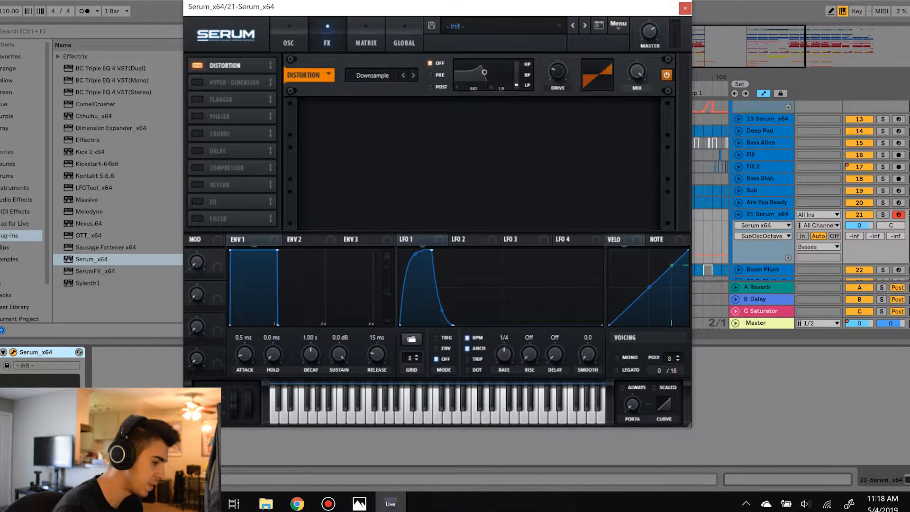
Step: Fine-tune the Downsample distortion's drive and play a test note
left_click(558, 73)
left_click_drag(558, 72, 558, 71)
key("t")
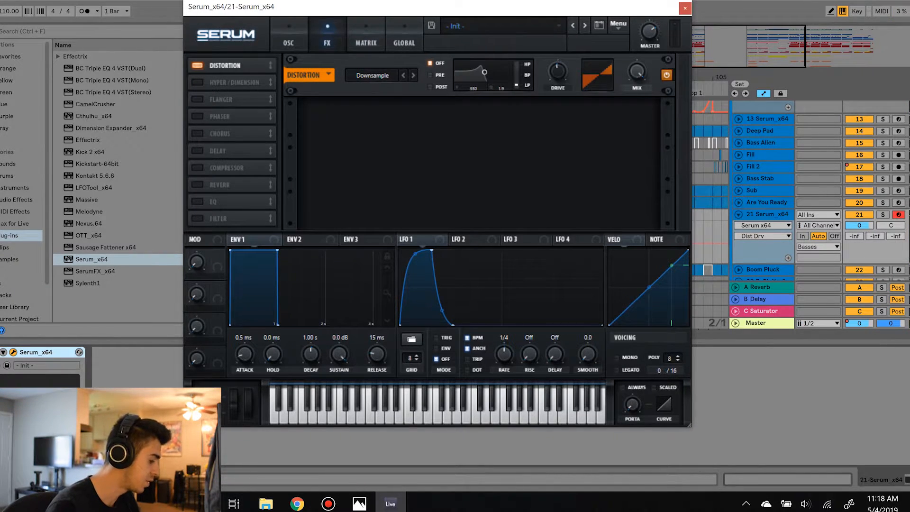
Step: Enable Hyper/Dimension and adjust the Hyper mix and the Dimension size and mix
left_click(197, 83)
left_click_drag(501, 116, 501, 71)
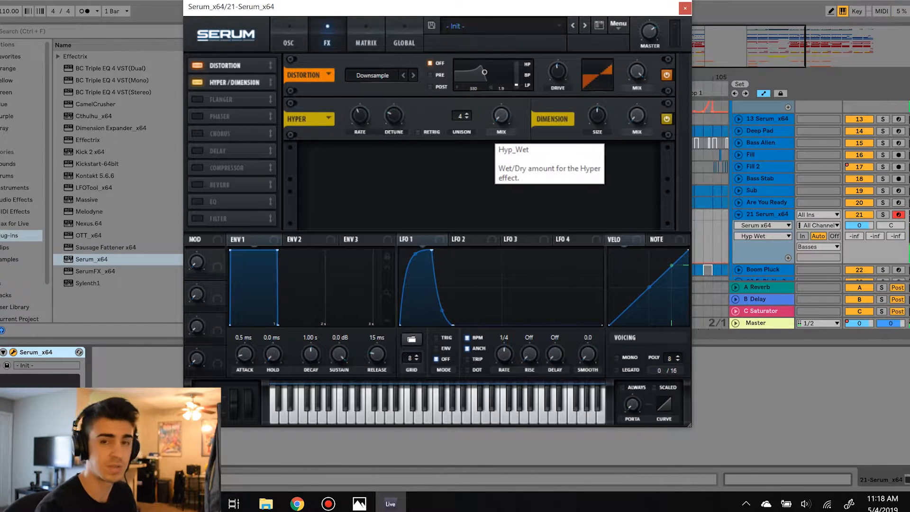
left_click_drag(597, 116, 597, 164)
left_click_drag(637, 116, 636, 70)
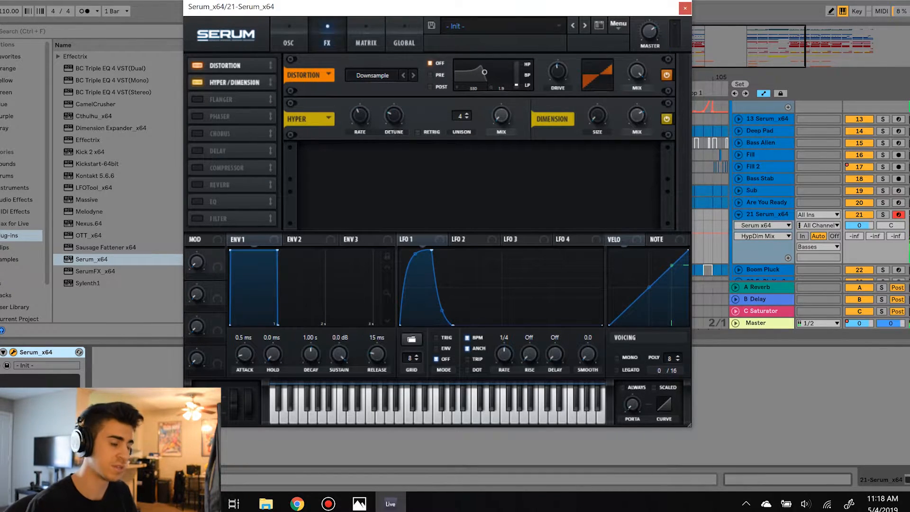
left_click_drag(501, 116, 501, 112)
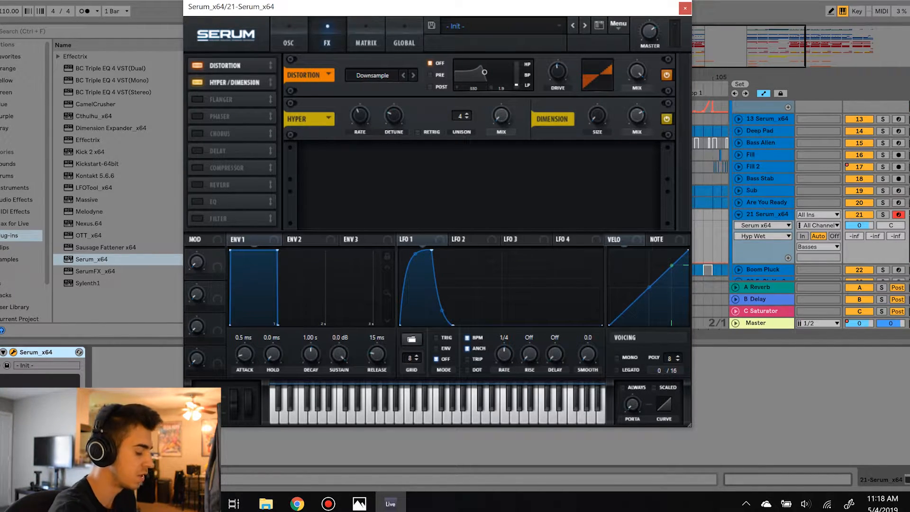
Step: Enable the Compressor in multiband mode, raise its gain slightly and play a test note
left_click(198, 168)
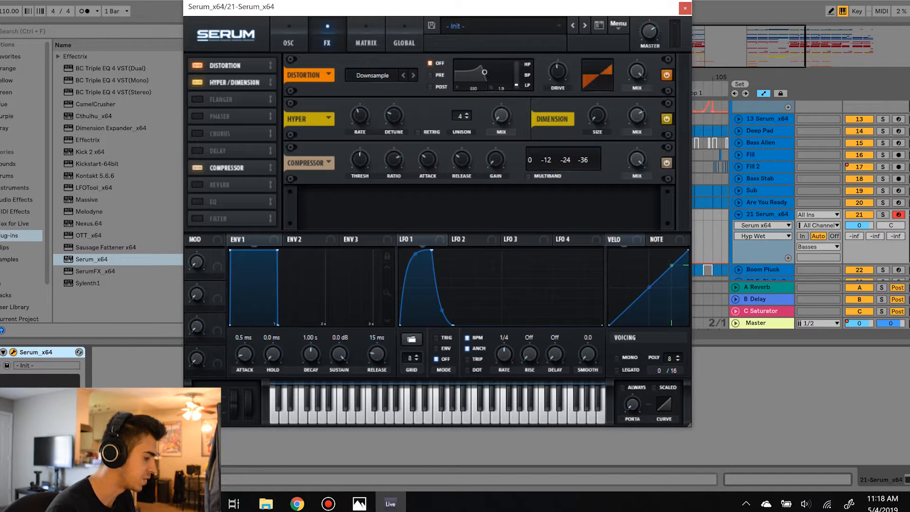
left_click(528, 176)
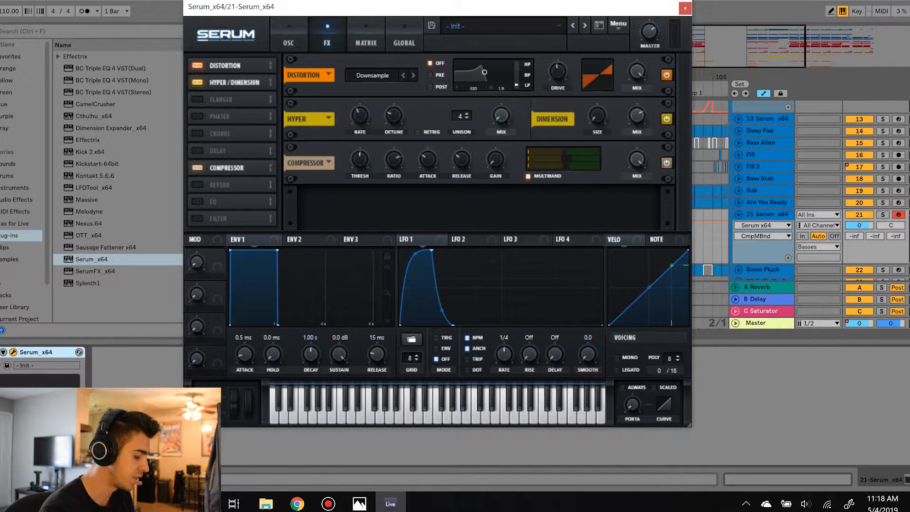
left_click(496, 160)
left_click_drag(496, 161, 496, 155)
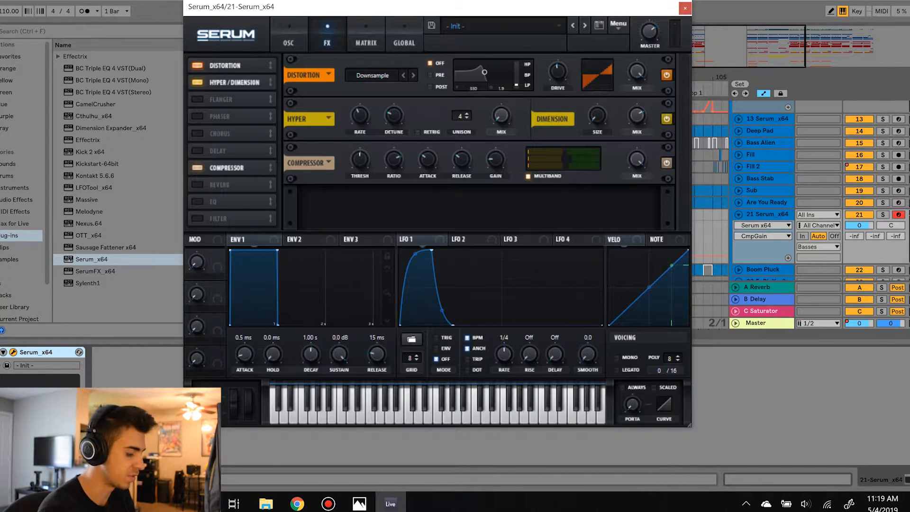
key("t")
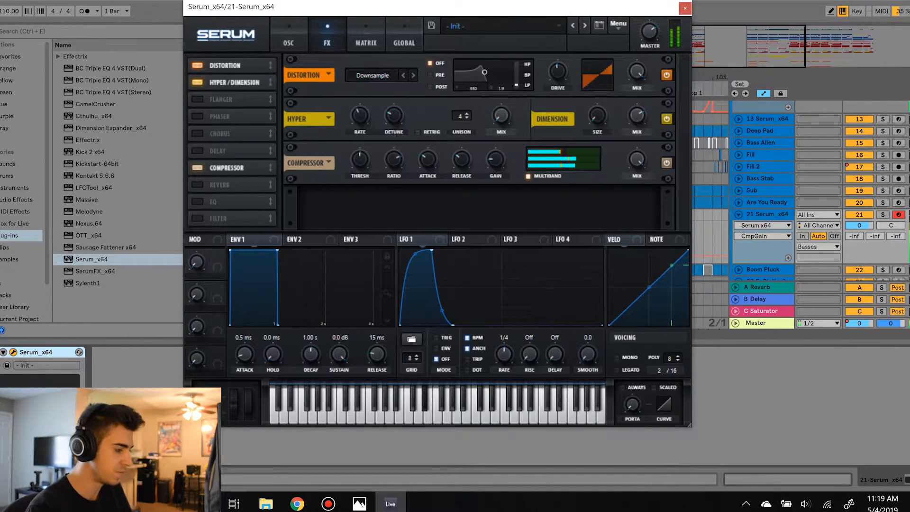
Step: Assign LFO 1 to oscillator A's wavetable position, set the LFO mode to ENV and play test notes
left_click(289, 36)
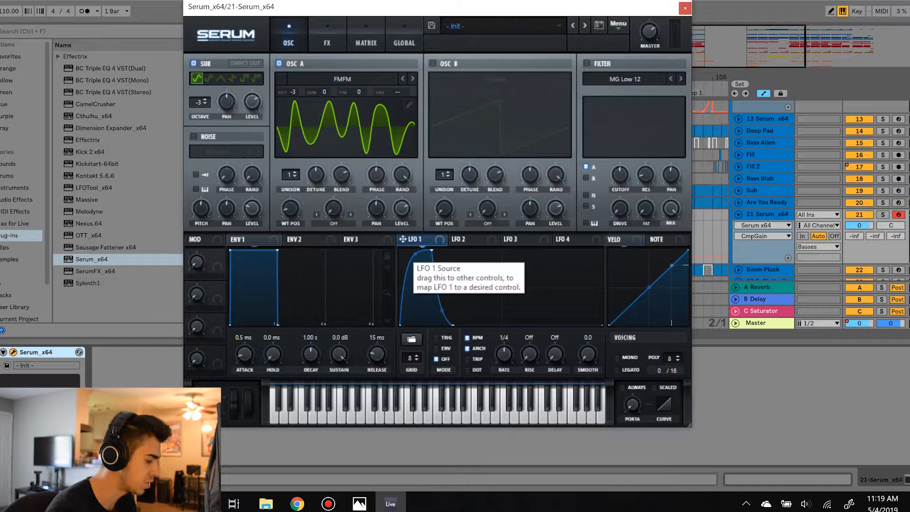
left_click_drag(402, 239, 282, 203)
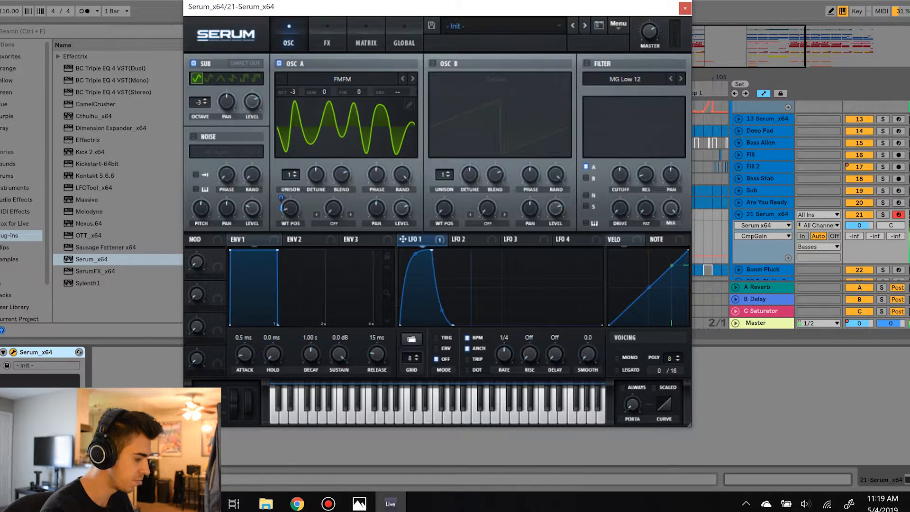
left_click(437, 349)
key("d")
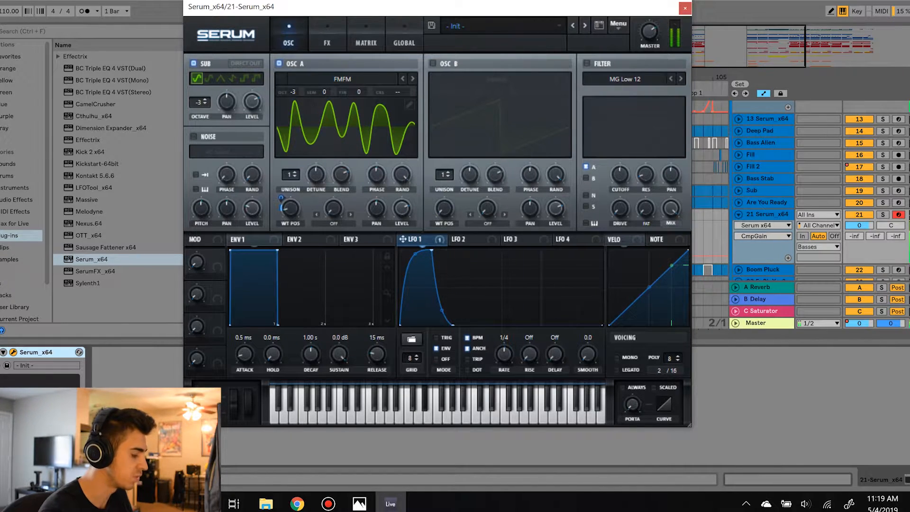
key("e")
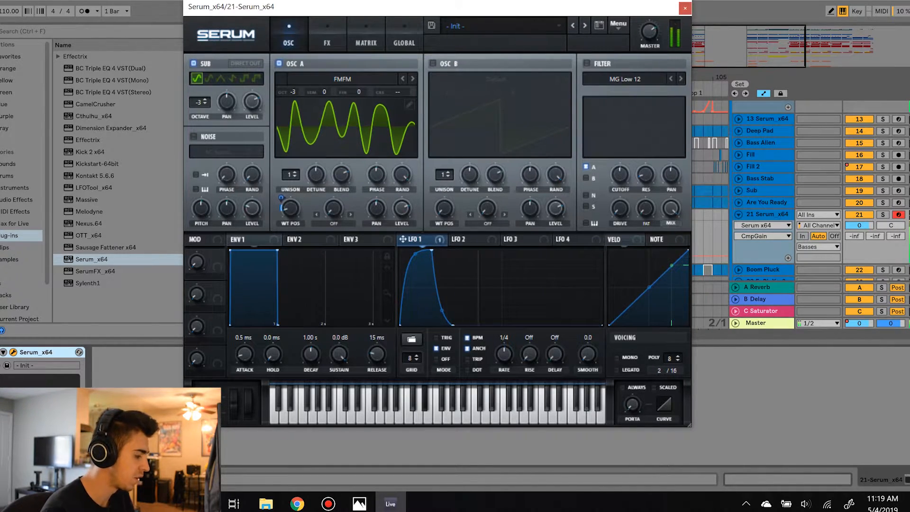
Step: Hide the synth window and audition the Are You Ready bass at Drop 1.5, both soloed and with the full mix
left_click(327, 42)
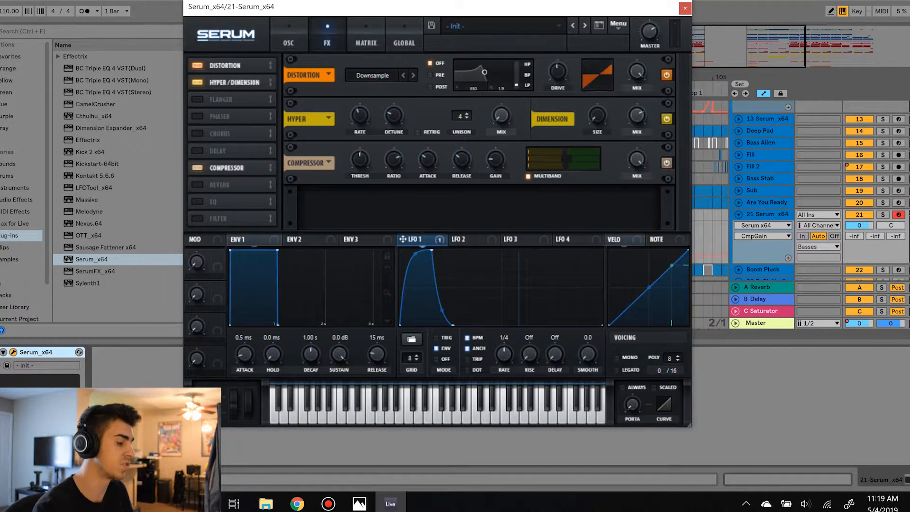
left_click_drag(436, 7, 341, 0)
left_click(882, 203)
key("ctrl+alt+p")
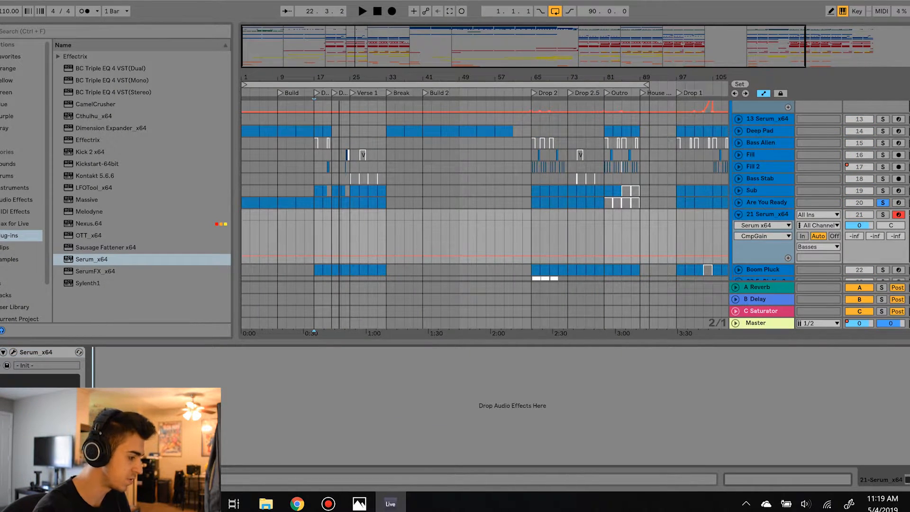
left_click(336, 202)
key("space")
key("space")
left_click(883, 202)
key("space")
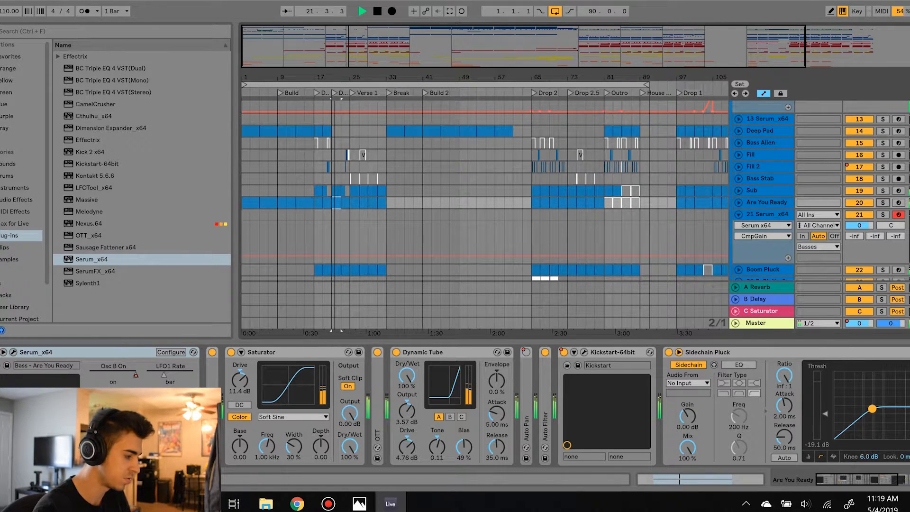
key("space")
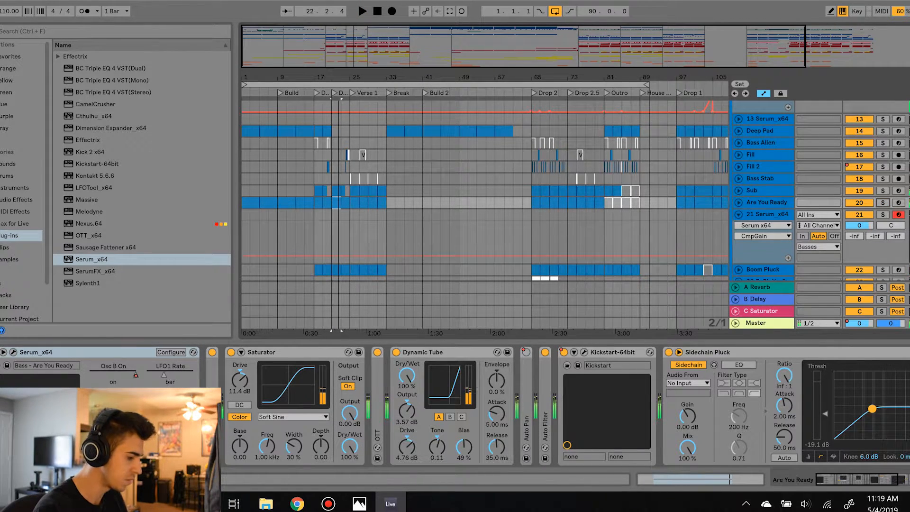
Step: Reopen the new bass patch's Serum on track 21, review its effects chain and hide the window again
left_click(767, 203)
left_click(36, 352)
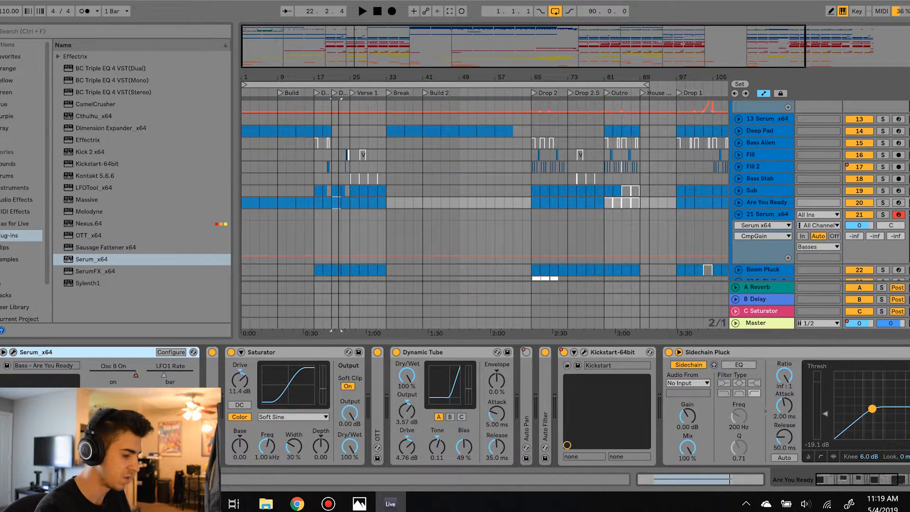
left_click(767, 214)
left_click(14, 352)
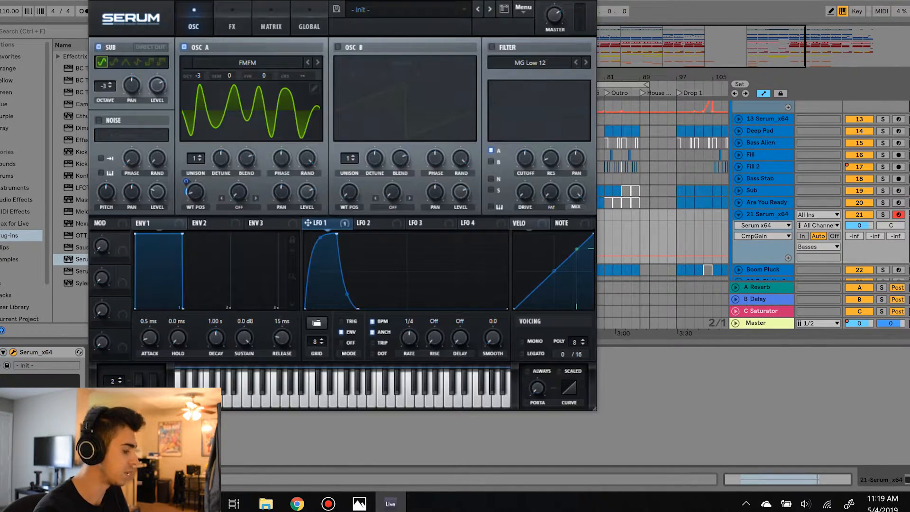
left_click(232, 20)
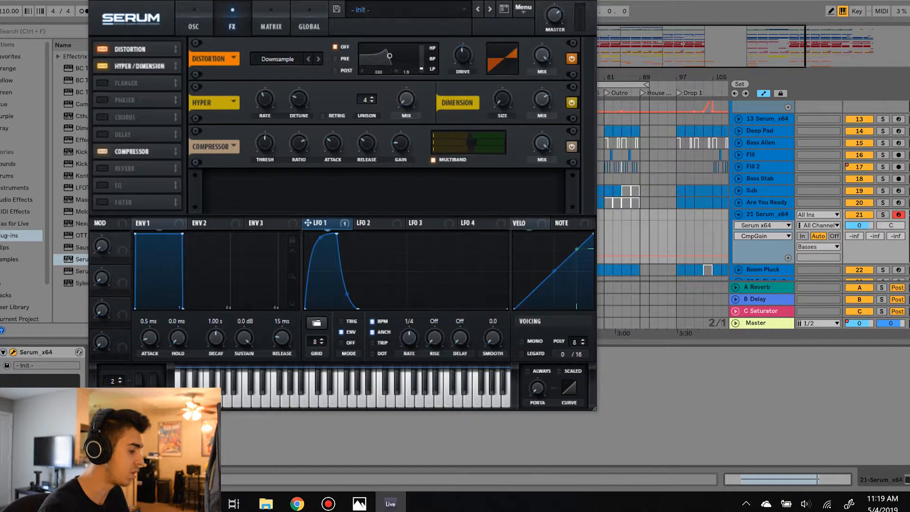
left_click(14, 352)
Step: Unfold the Are You Ready track and examine its distortion drive automation around Drop 1.5
left_click_drag(342, 77, 484, 112)
left_click(738, 203)
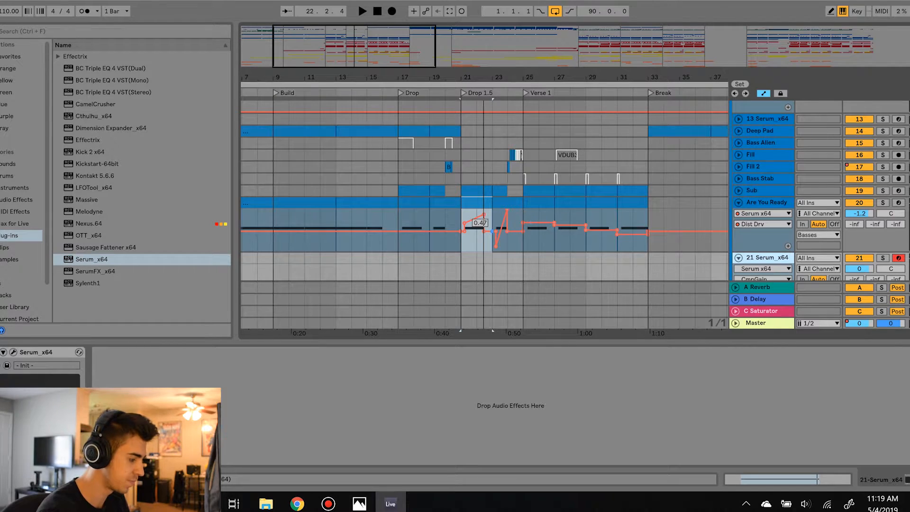
left_click_drag(484, 77, 484, 112)
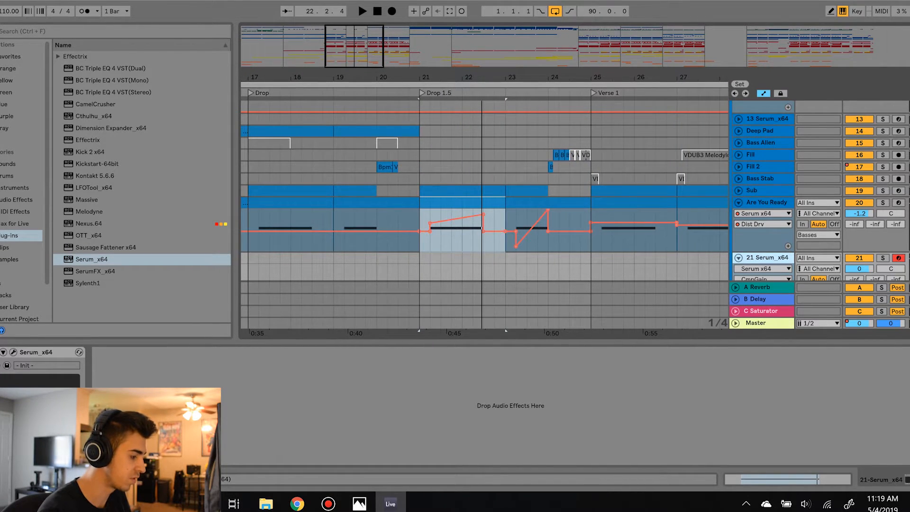
Step: Open the Serum instance on the Are You Ready track and play the bass from Drop 1.5
left_click(767, 203)
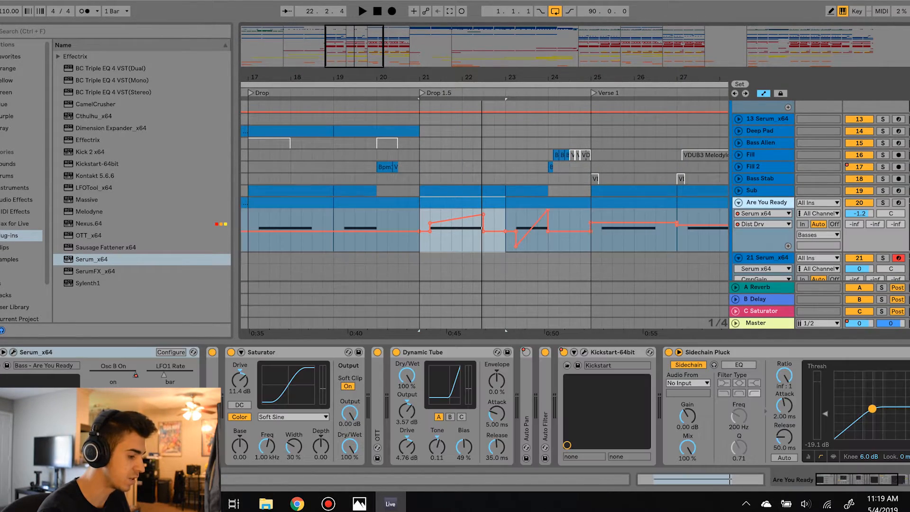
left_click(13, 352)
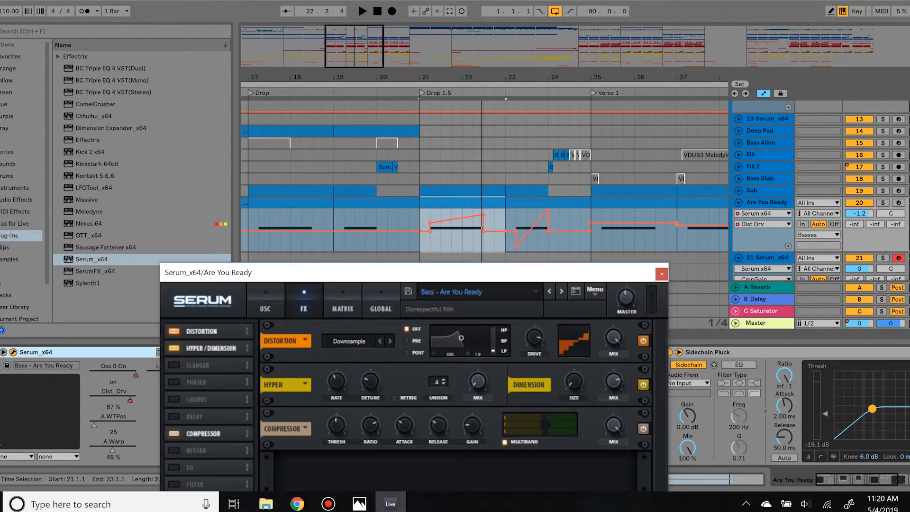
left_click(420, 220)
key("space")
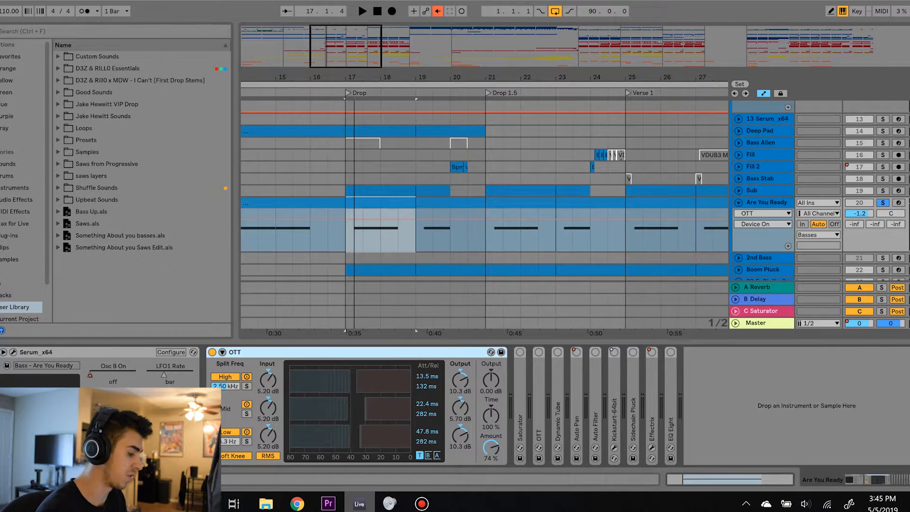
Step: Compare the soloed Are You Ready bass at the Drop with the first OTT bypassed and re-enabled, and fold that OTT
left_click(212, 353)
key("space")
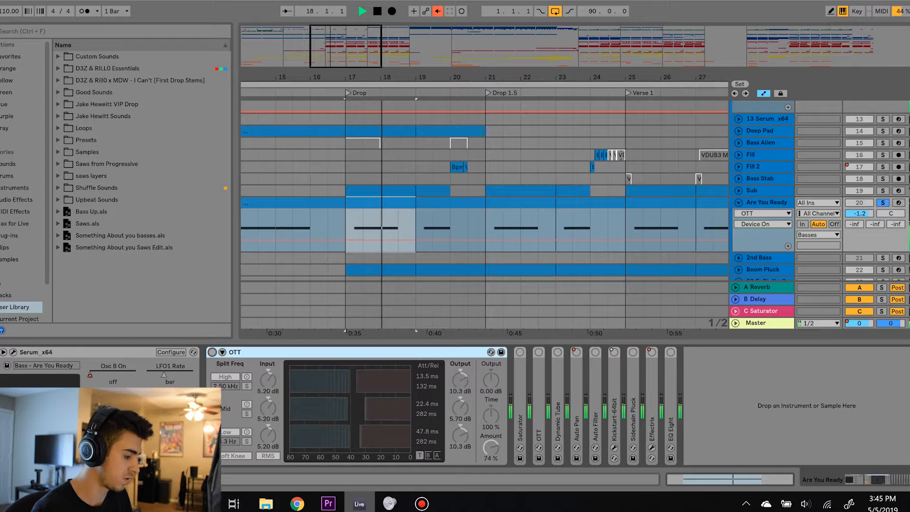
key("space")
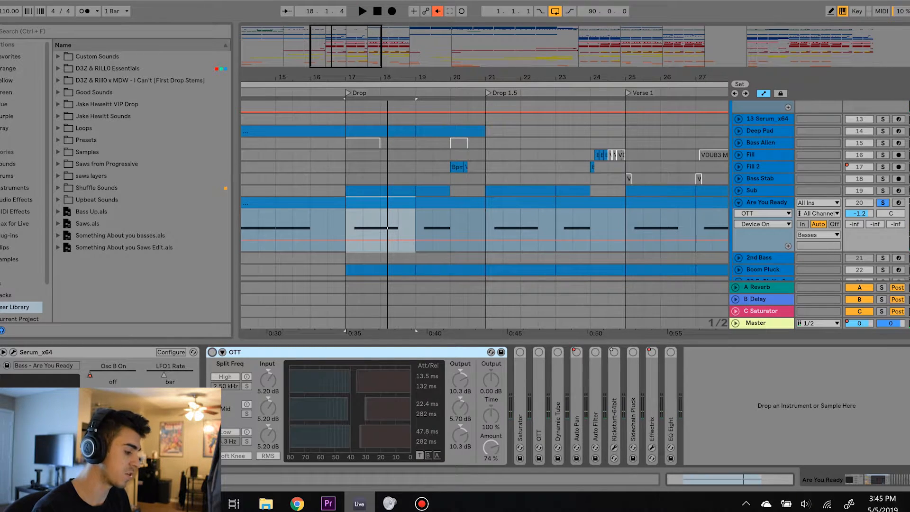
left_click(213, 352)
left_click_drag(371, 77, 370, 121)
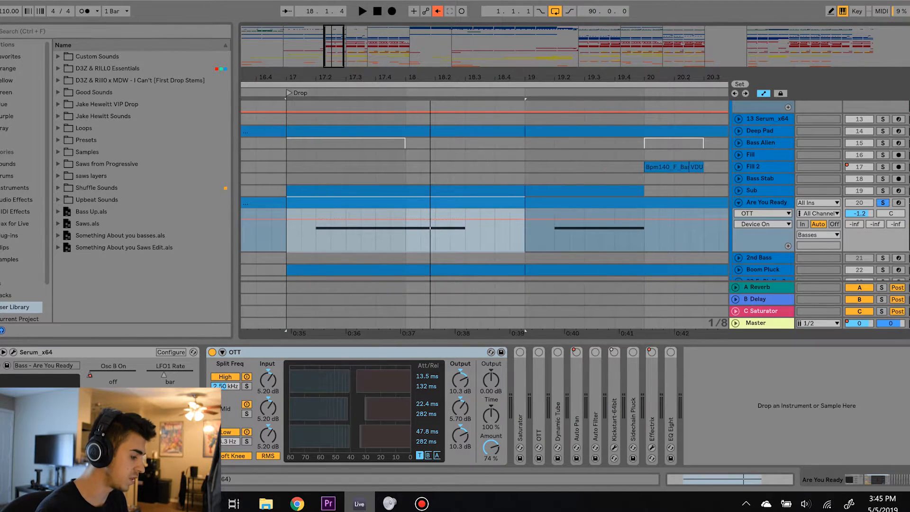
left_click(316, 235)
key("space")
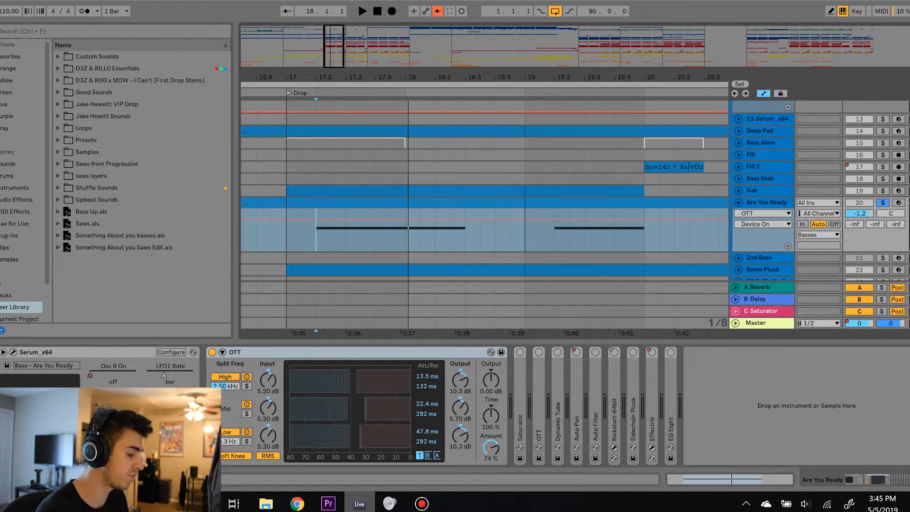
double_click(236, 353)
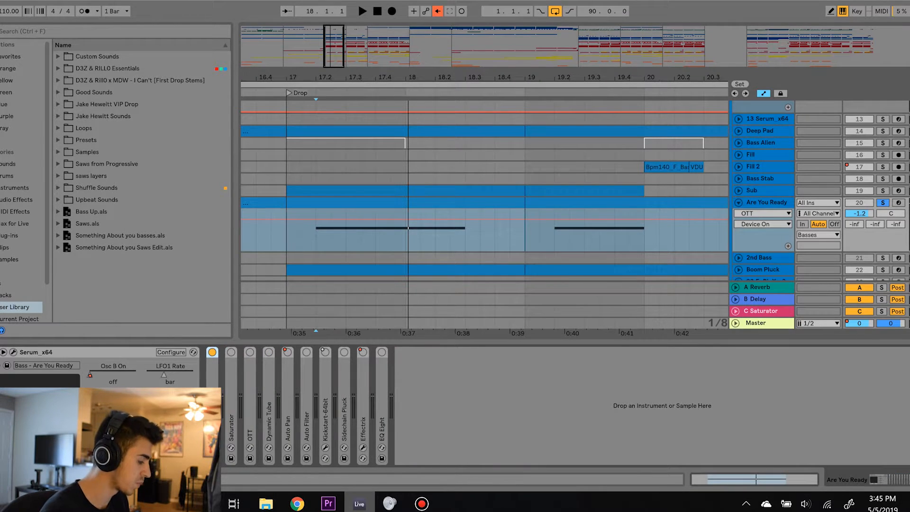
Step: Enable and unfold the Saturator on the Are You Ready track and audition the bass from 17.2
left_click(231, 352)
double_click(231, 379)
key("space")
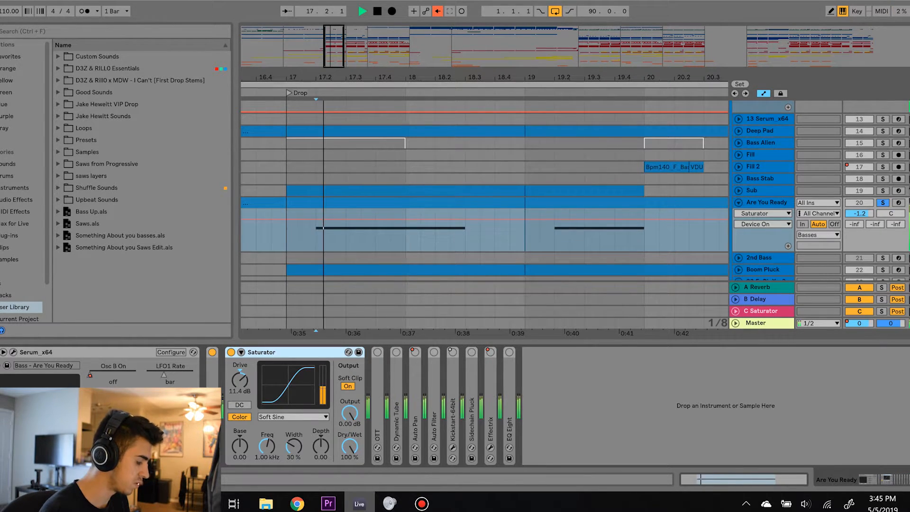
key("space")
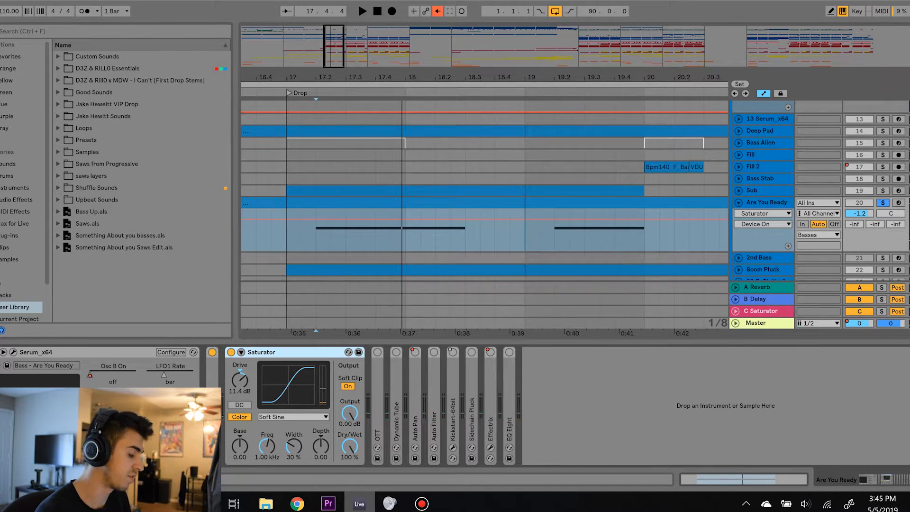
Step: Enable the second OTT after the Saturator, audition the bass with and without it, and fold both devices
double_click(377, 389)
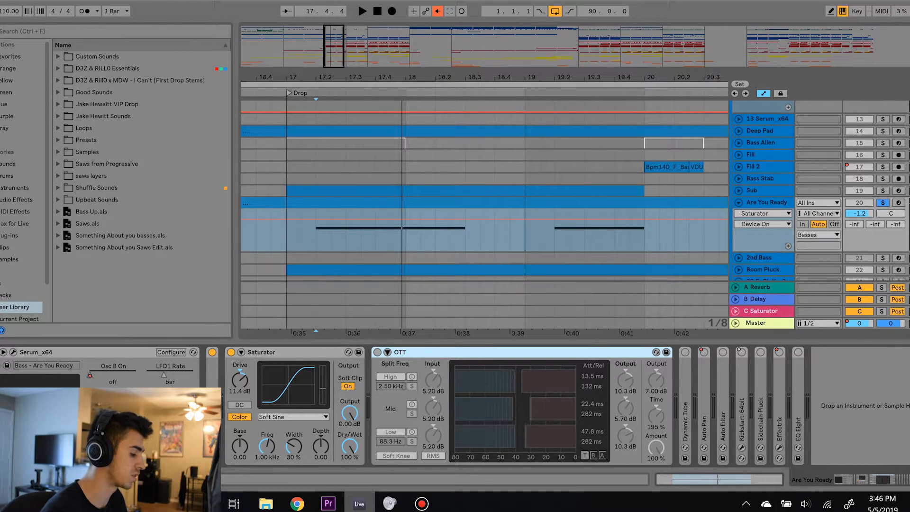
left_click(377, 352)
double_click(262, 352)
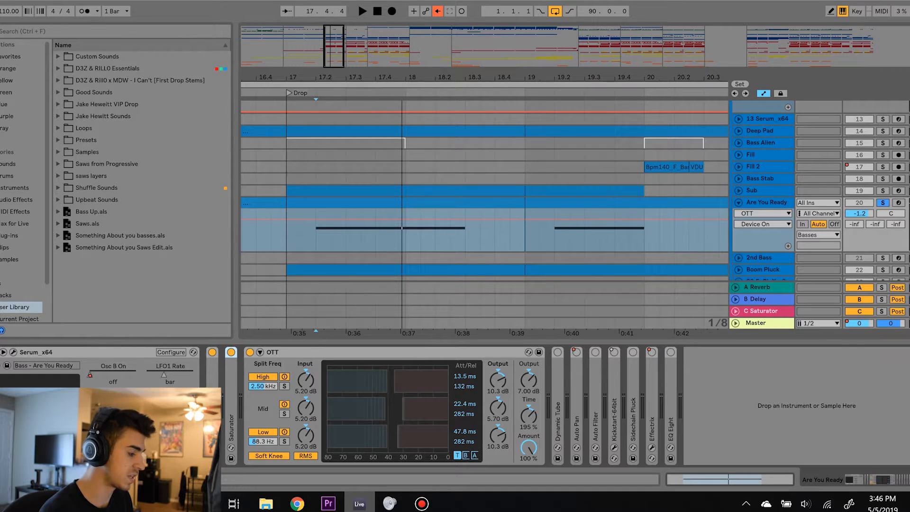
key("space")
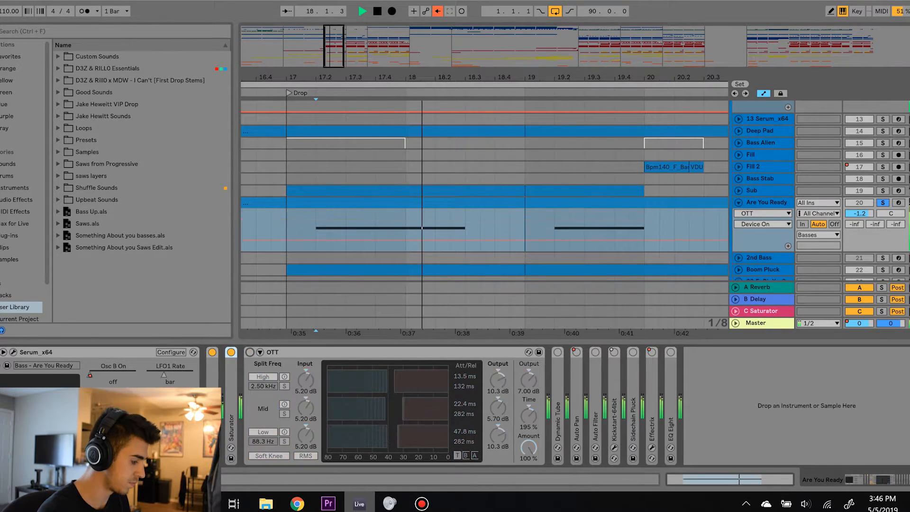
key("space")
double_click(273, 353)
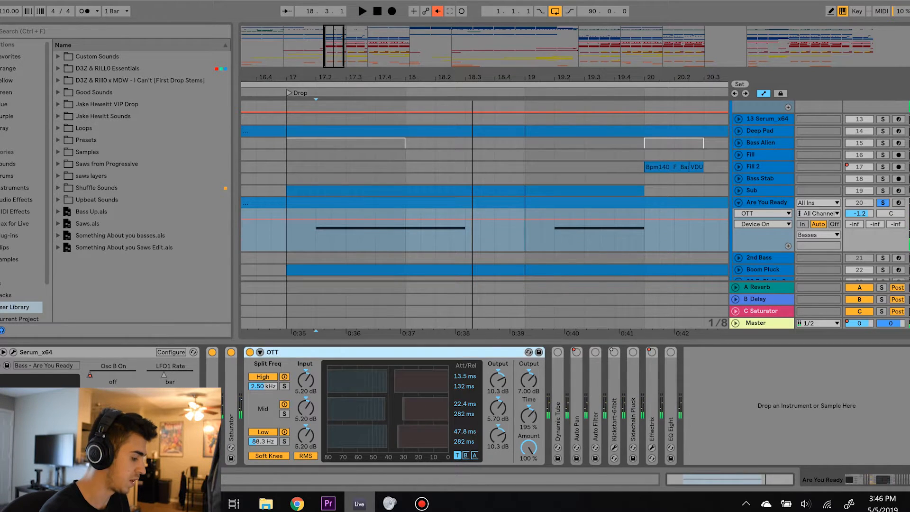
Step: Unfold and enable the Dynamic Tube, compare the bass with it on and off, and fold it while enabled
double_click(268, 412)
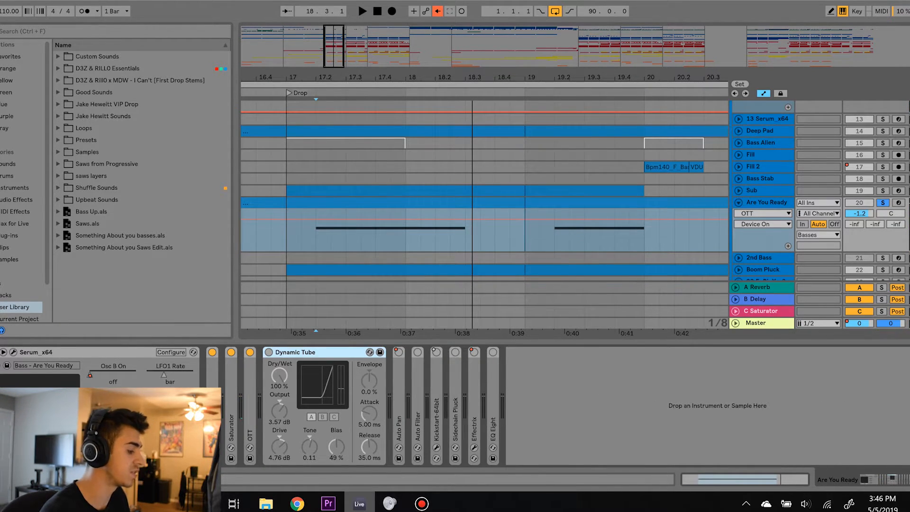
key("0")
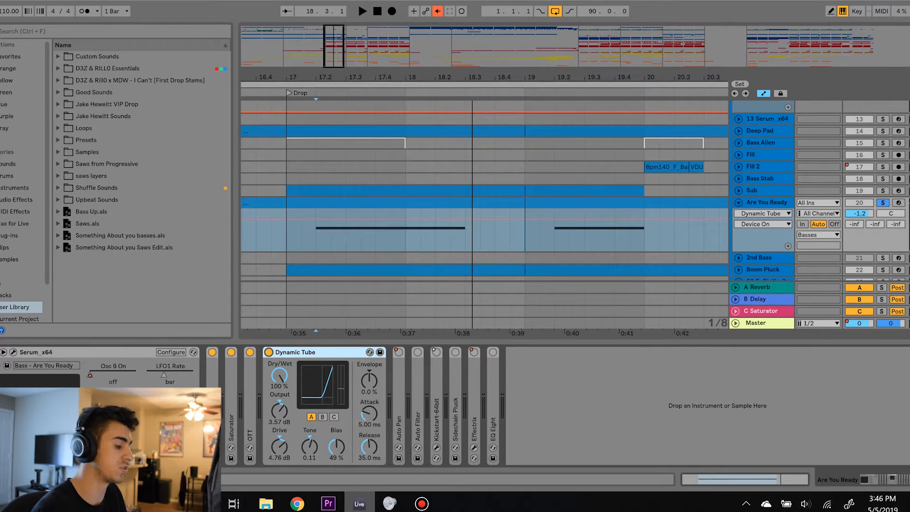
key("space")
key("0")
key("space")
left_click(269, 353)
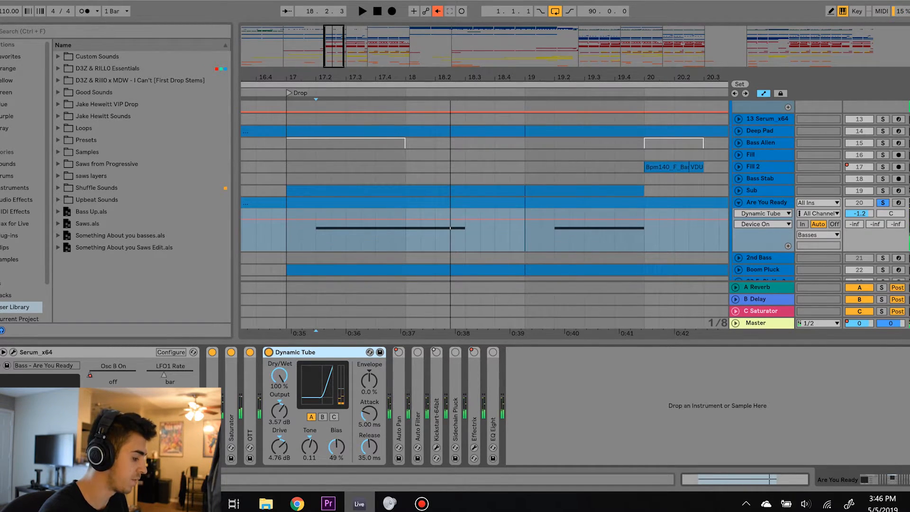
double_click(295, 353)
Step: Unfold the Auto Pan and show its Device On automation in the bars leading into the Drop
double_click(288, 398)
right_click(293, 352)
left_click(312, 354)
left_click_drag(474, 77, 477, 45)
left_click_drag(474, 77, 566, 77)
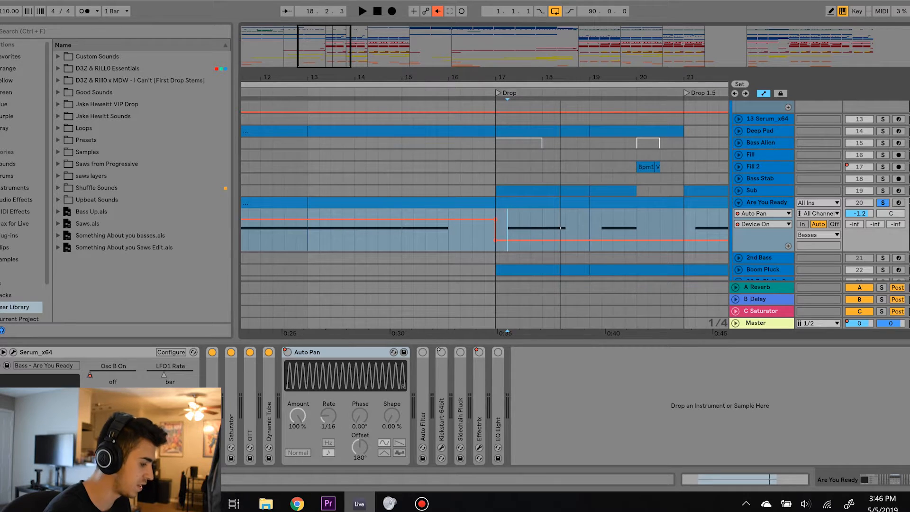
Step: Enable the Auto Filter, play the bass from bar 13 and show the filter's Frequency automation
left_click(422, 352)
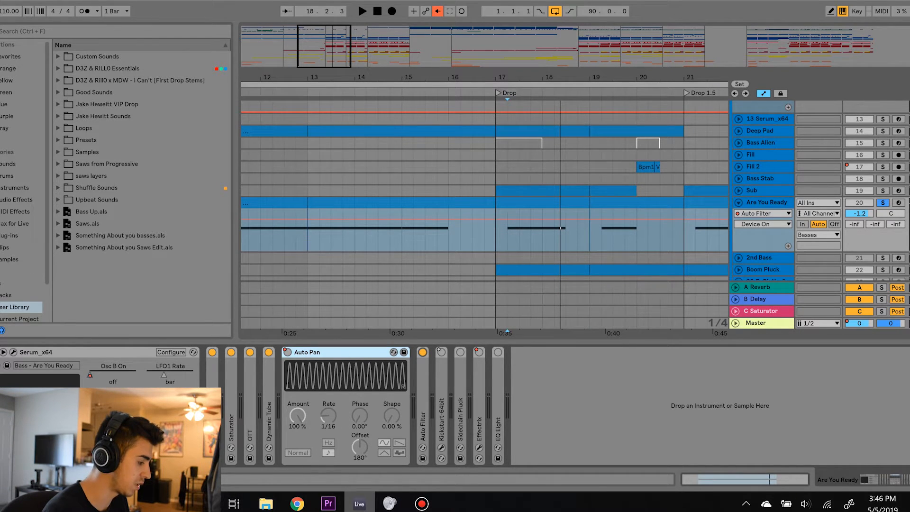
left_click(308, 237)
key("space")
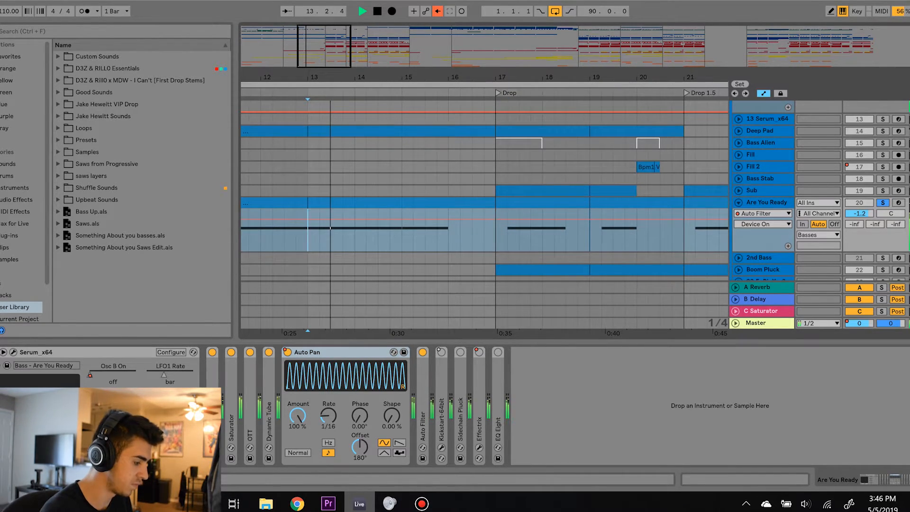
double_click(423, 422)
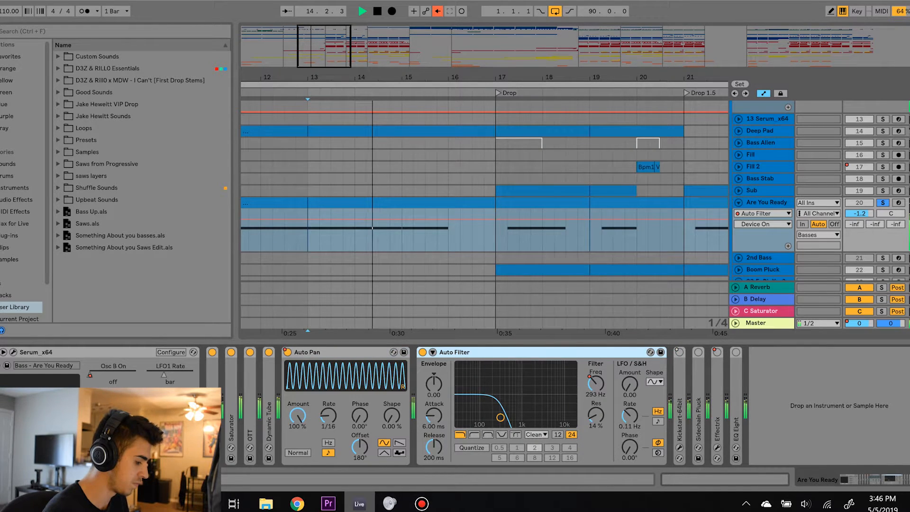
right_click(596, 383)
left_click(617, 388)
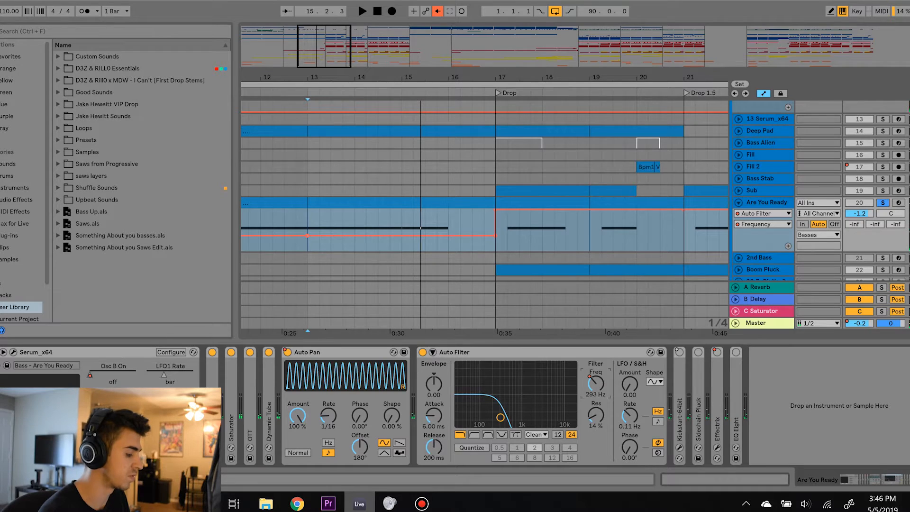
Step: Bypass the Auto Filter, audition the bass from bar 13 for comparison and fold the filter
left_click(423, 352)
key("space")
key("space")
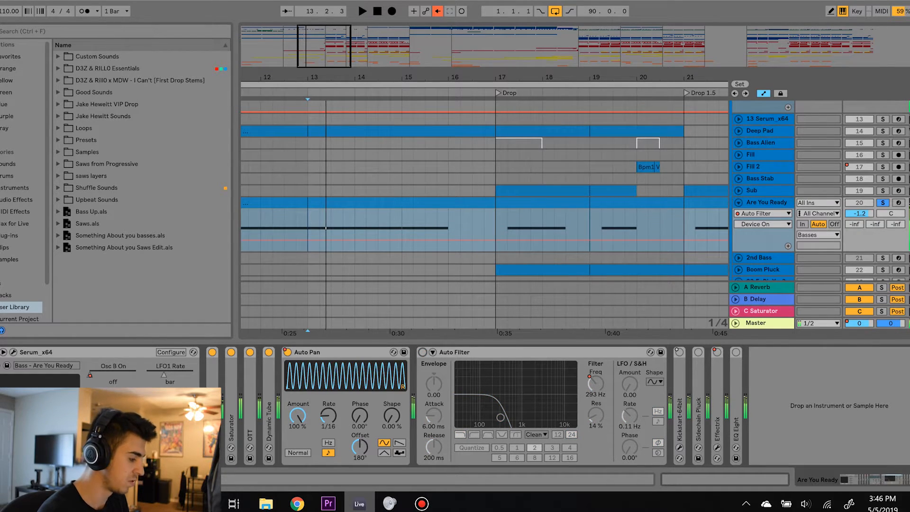
left_click(495, 225)
left_click(455, 352)
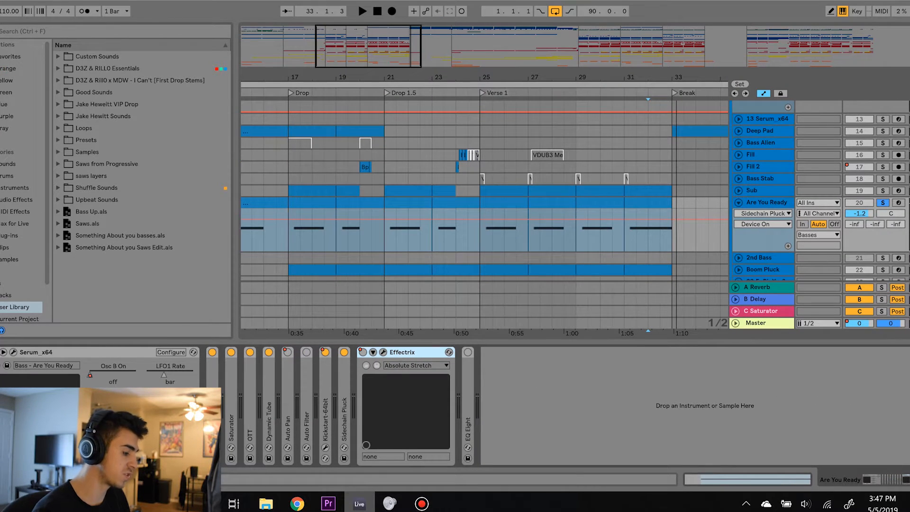
Step: Play the bass from bar 32 with Effectrix on and show the Effectrix Device On automation before the Break
left_click(648, 231)
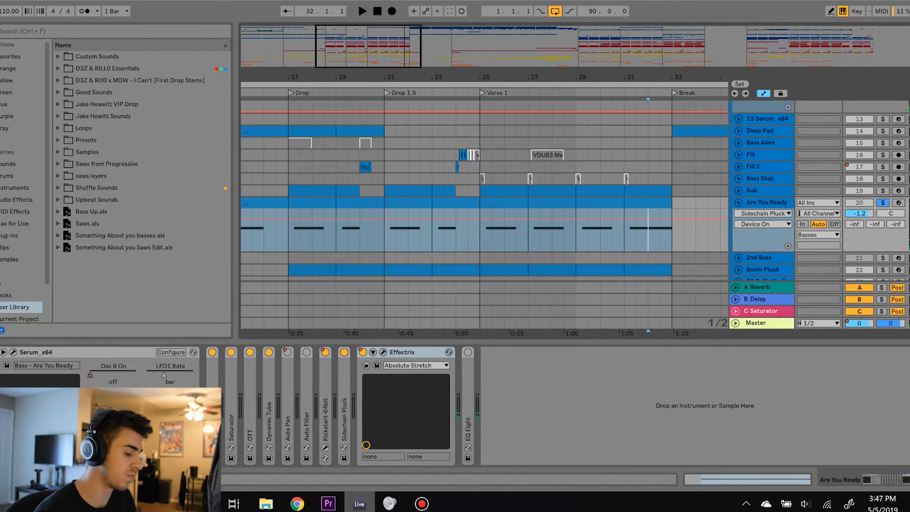
key("space")
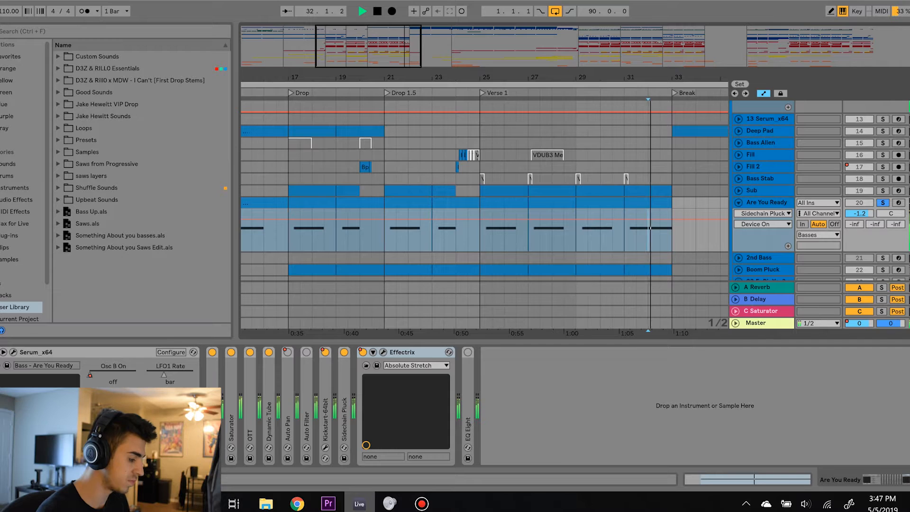
right_click(363, 352)
key("Escape")
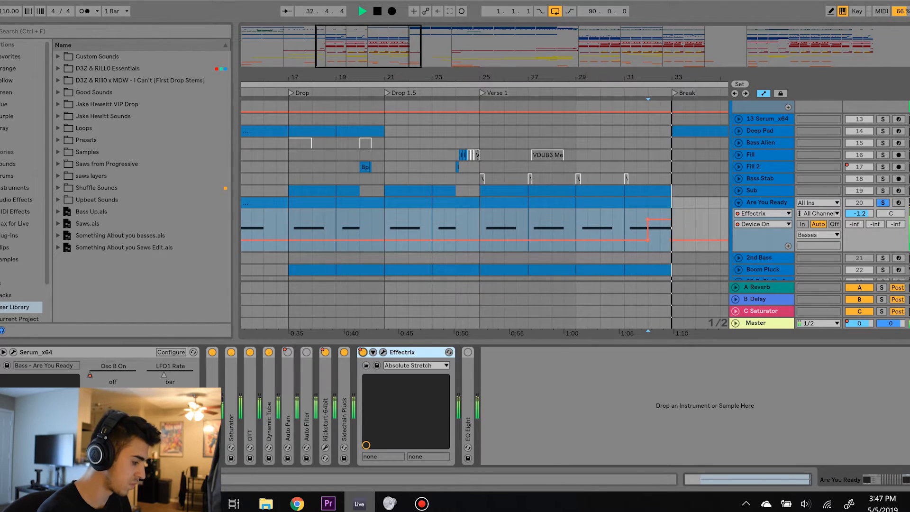
key("space")
Step: Unfold Kickstart-64bit, show its Device On automation and audition the bass from 17.2 in the Drop
double_click(325, 402)
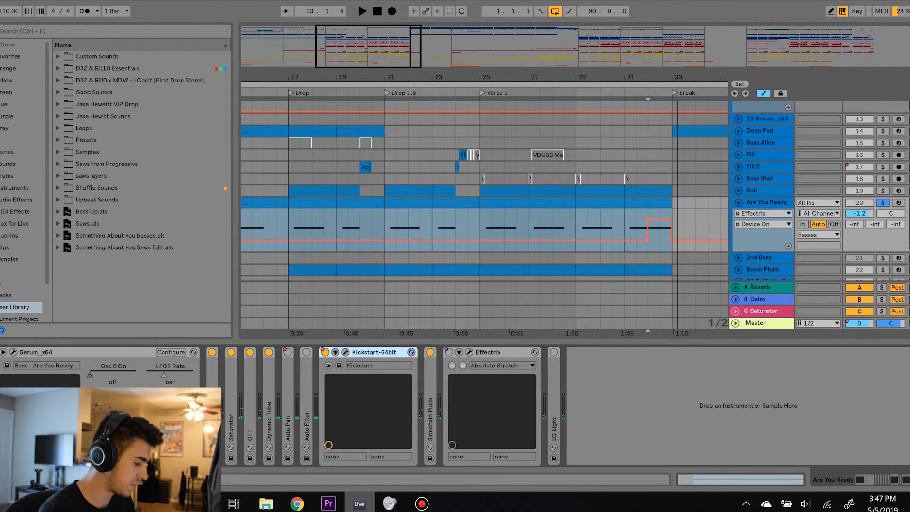
right_click(325, 352)
left_click(356, 360)
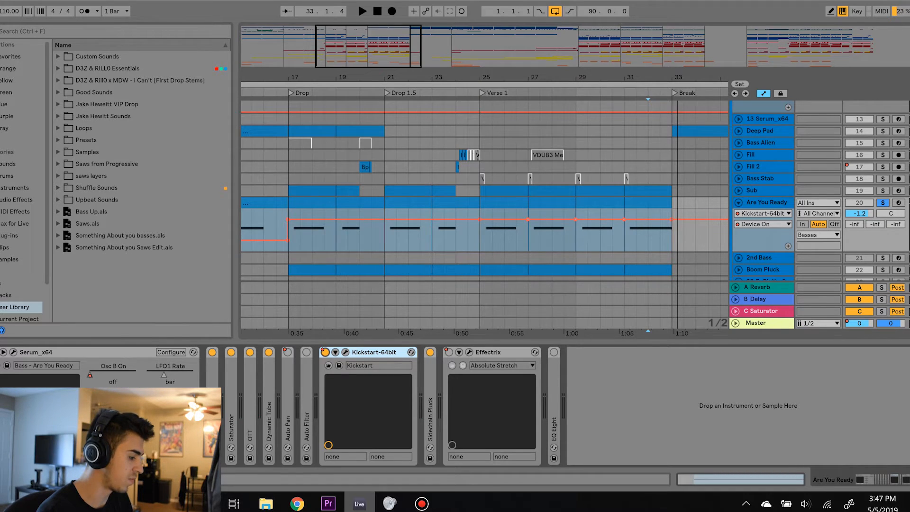
left_click(292, 234)
scroll(300, 235, "up", 5)
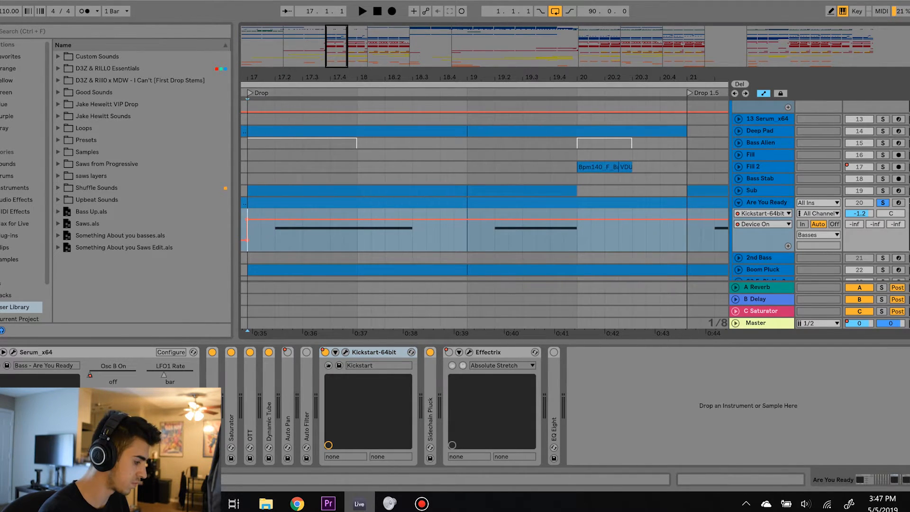
left_click(275, 234)
key("space")
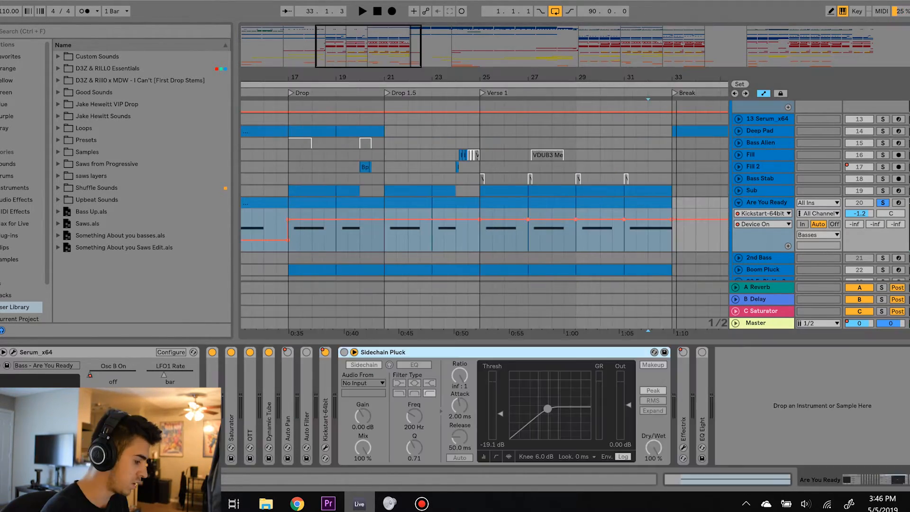
Step: Enable the Sidechain Pluck compressor, unfold it to review its settings and fold it again
double_click(383, 352)
left_click(344, 352)
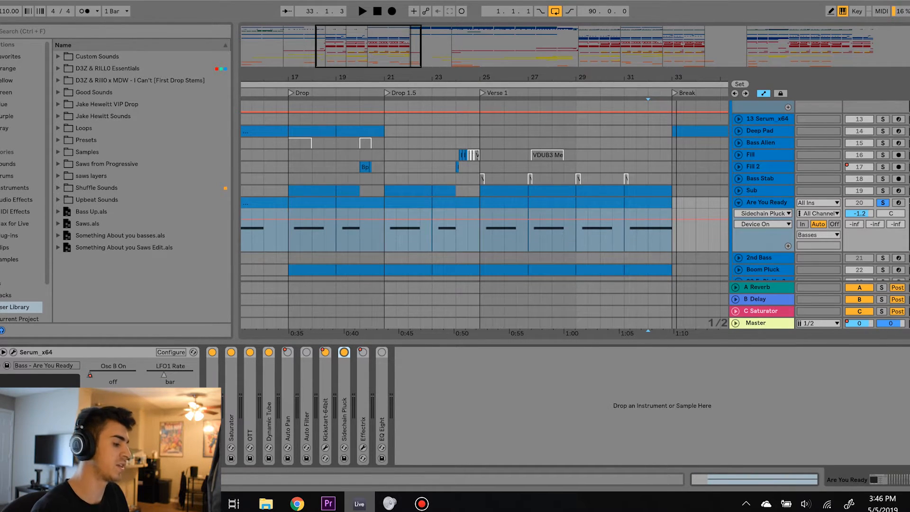
double_click(344, 412)
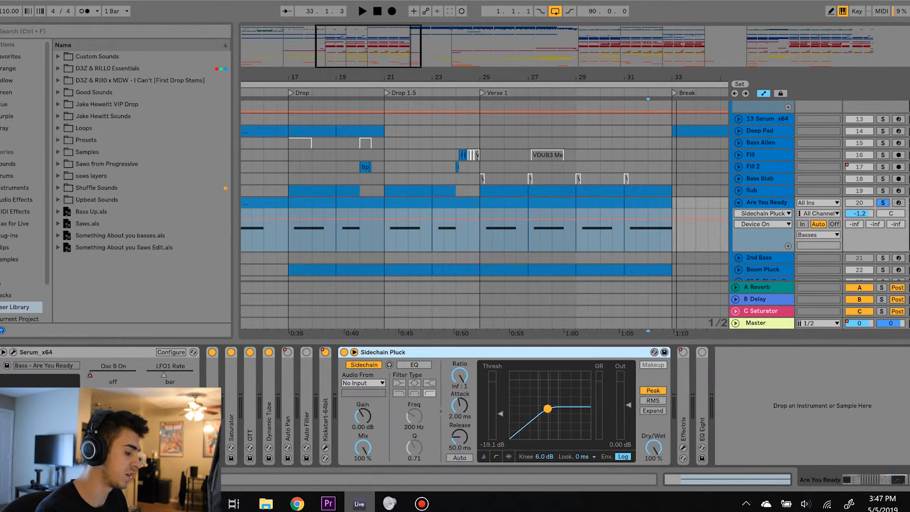
double_click(383, 352)
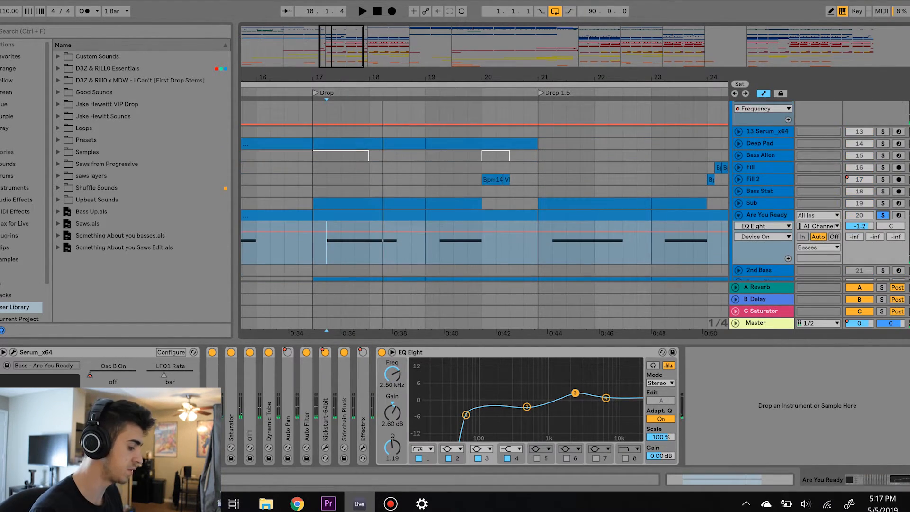
Step: Audition the bass through EQ Eight and boost band 3 to about 8.55 dB at 2.30 kHz
key("space")
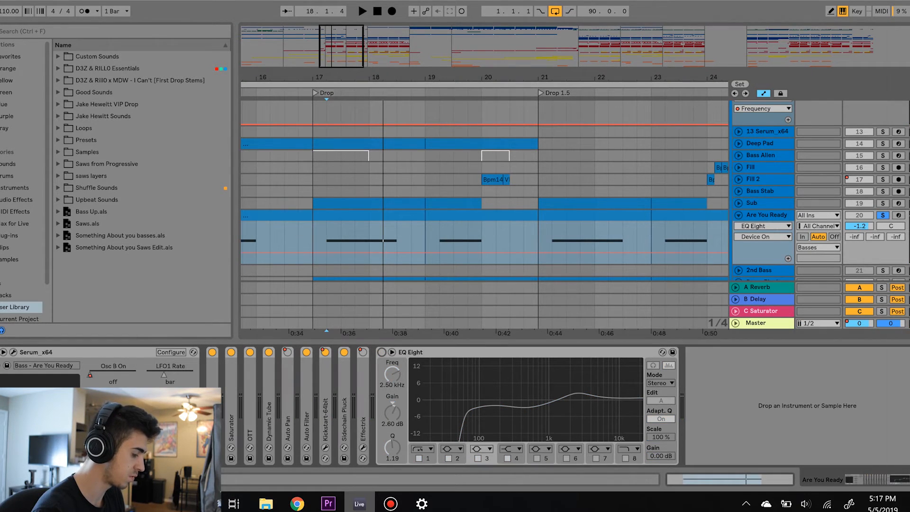
key("space")
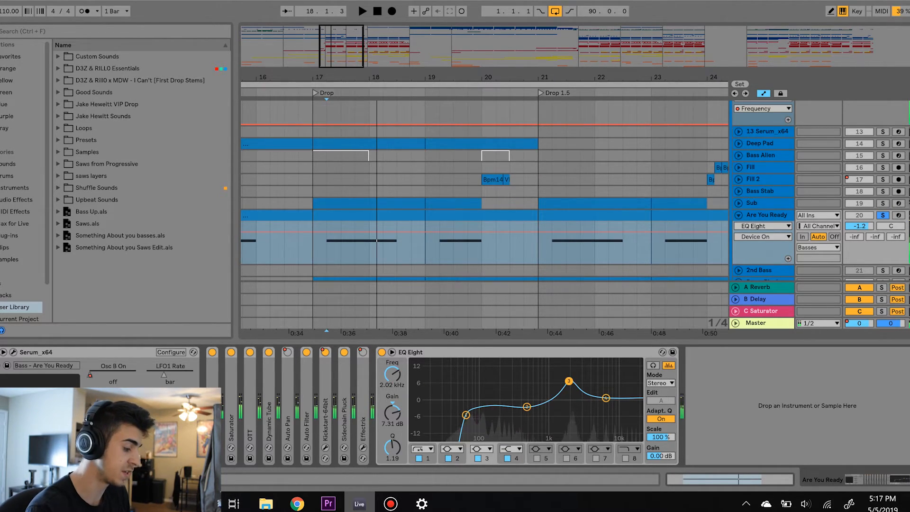
left_click_drag(568, 380, 572, 378)
key("space")
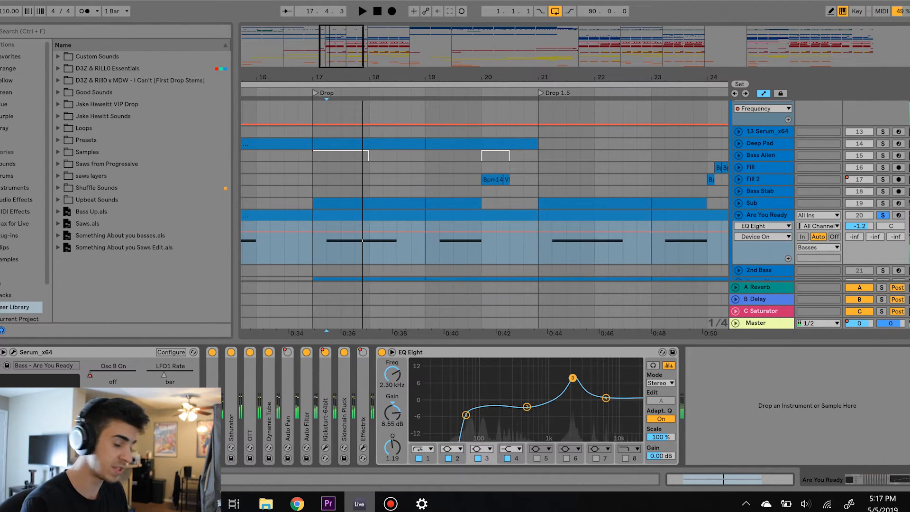